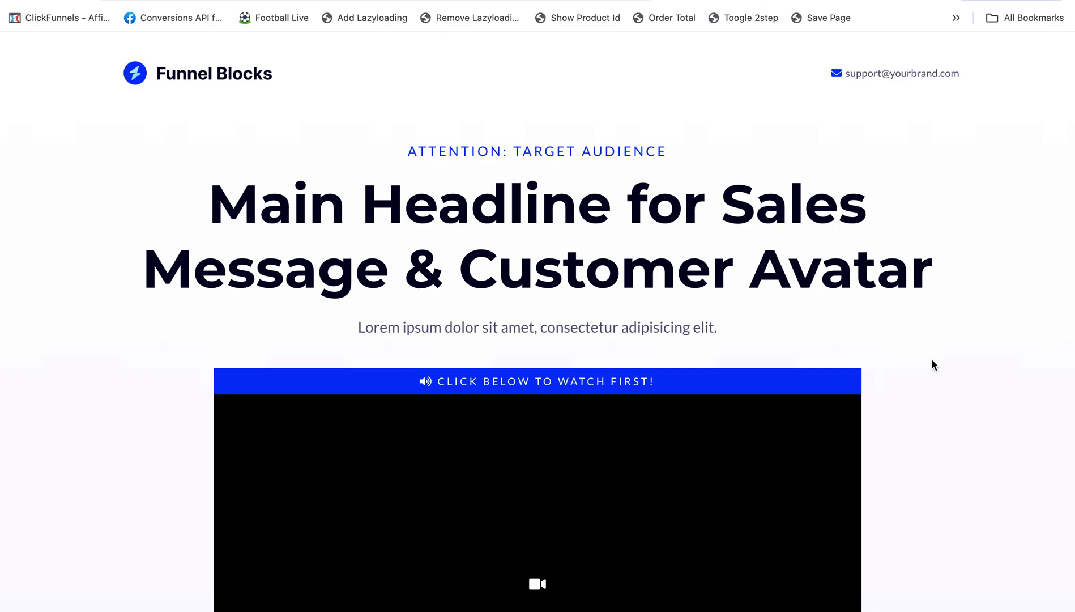
Step: Review the sales page preview and the popup with several stacked offers, closing the popup once checked
scroll(932, 363, down, 1)
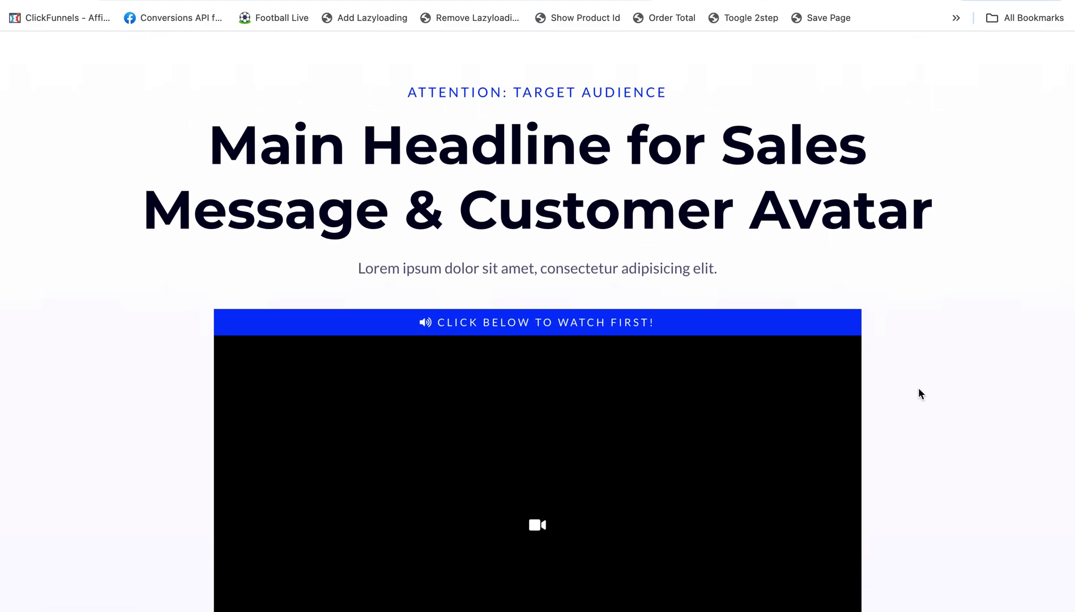
scroll(615, 320, down, 3)
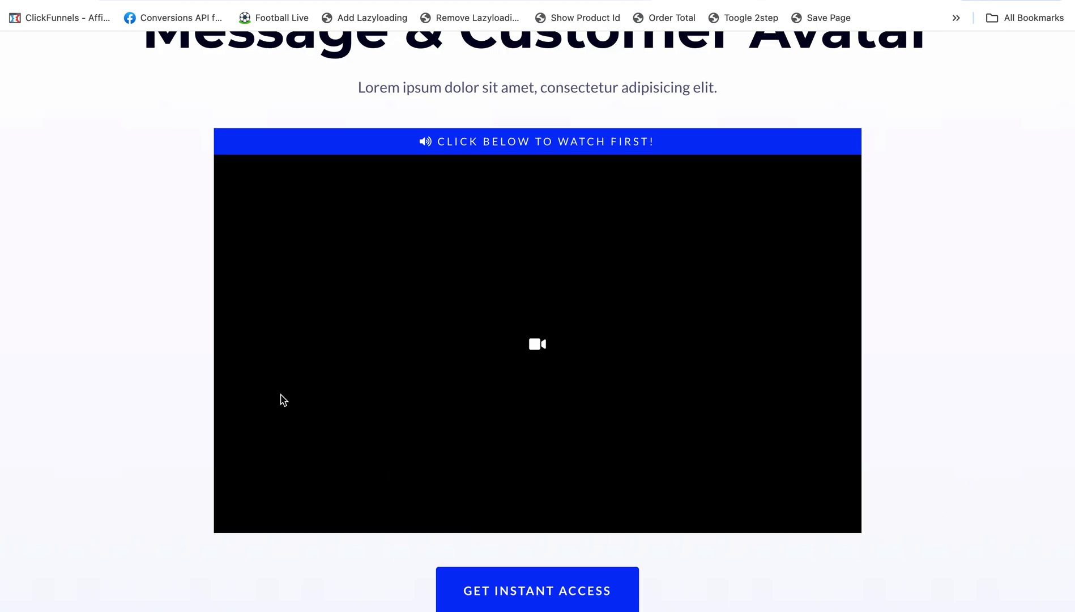
scroll(172, 301, up, 4)
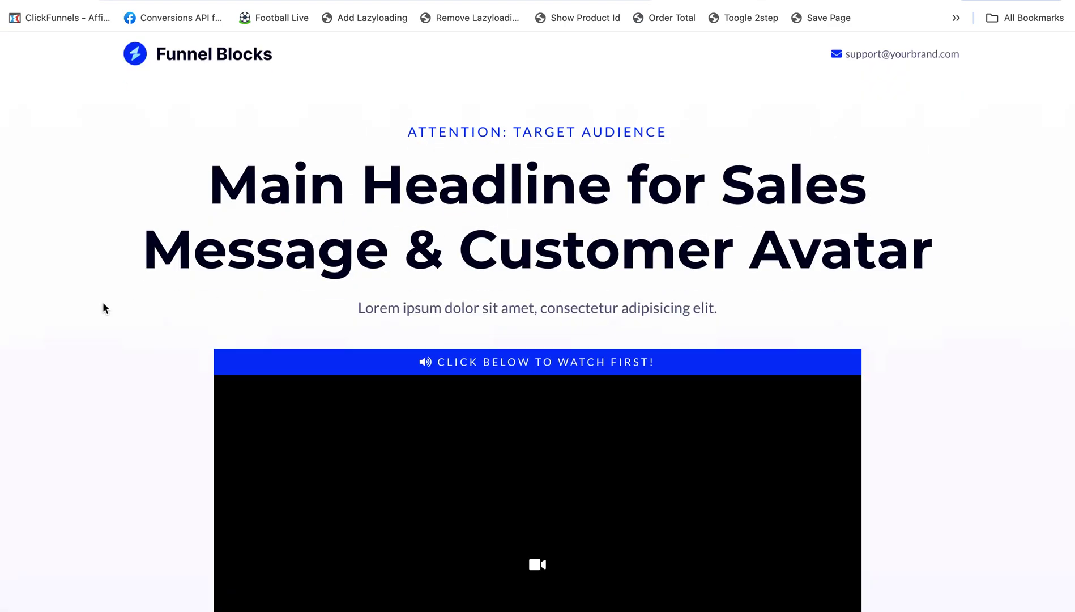
scroll(66, 419, down, 4)
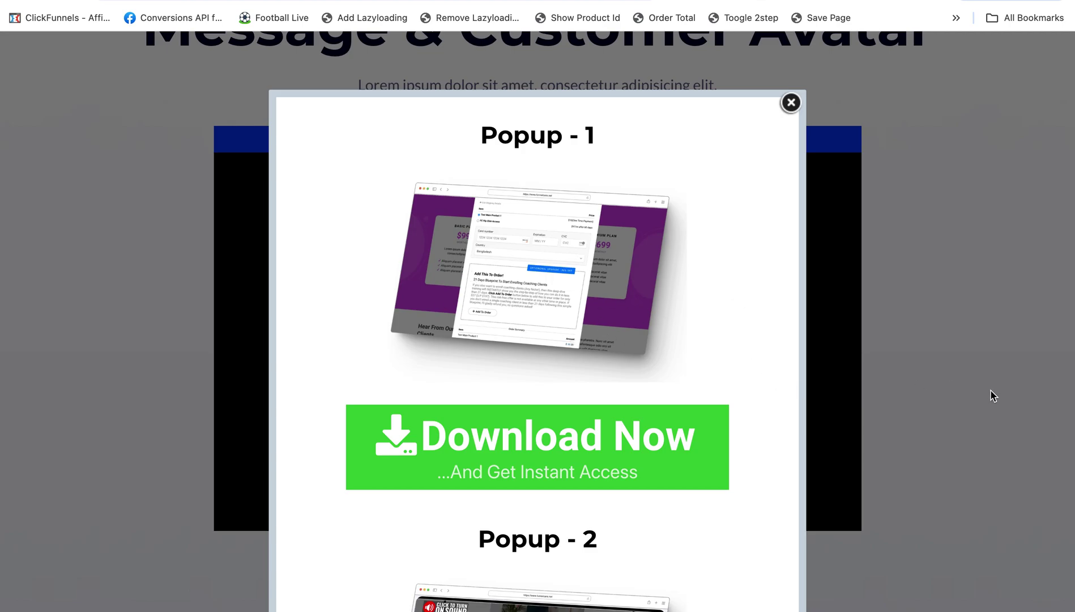
click(791, 103)
key(Escape)
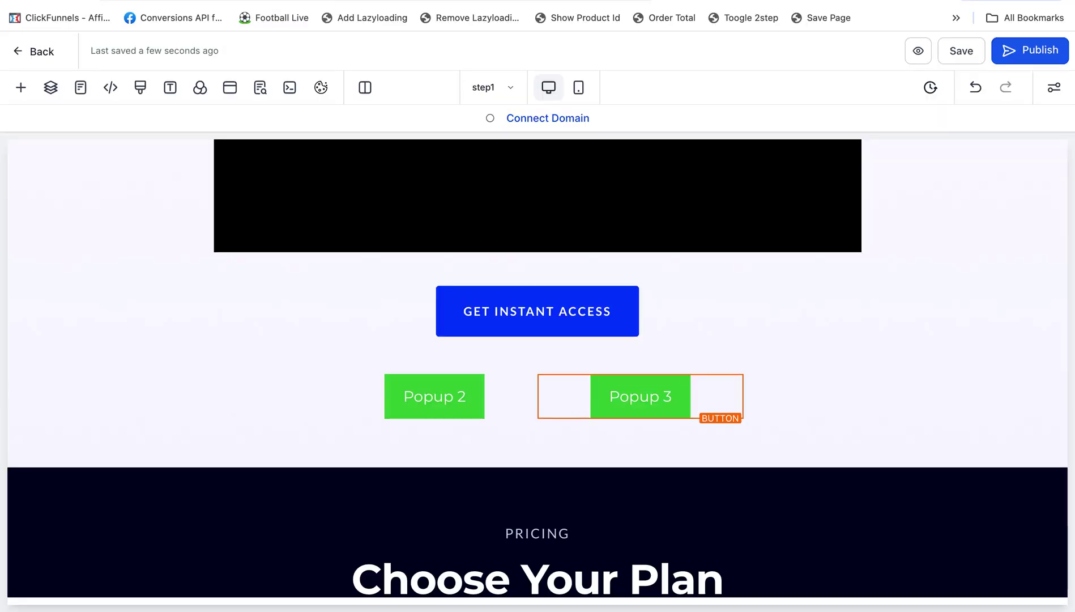
Step: Try to hide the popup's second and third rows through the page layers, and save the page
click(107, 93)
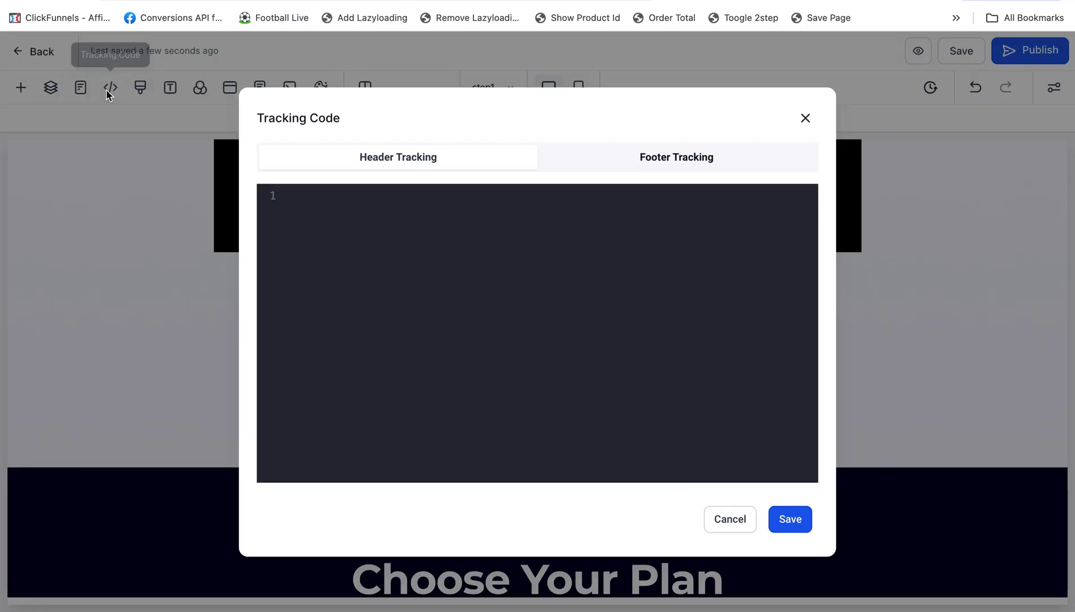
click(106, 89)
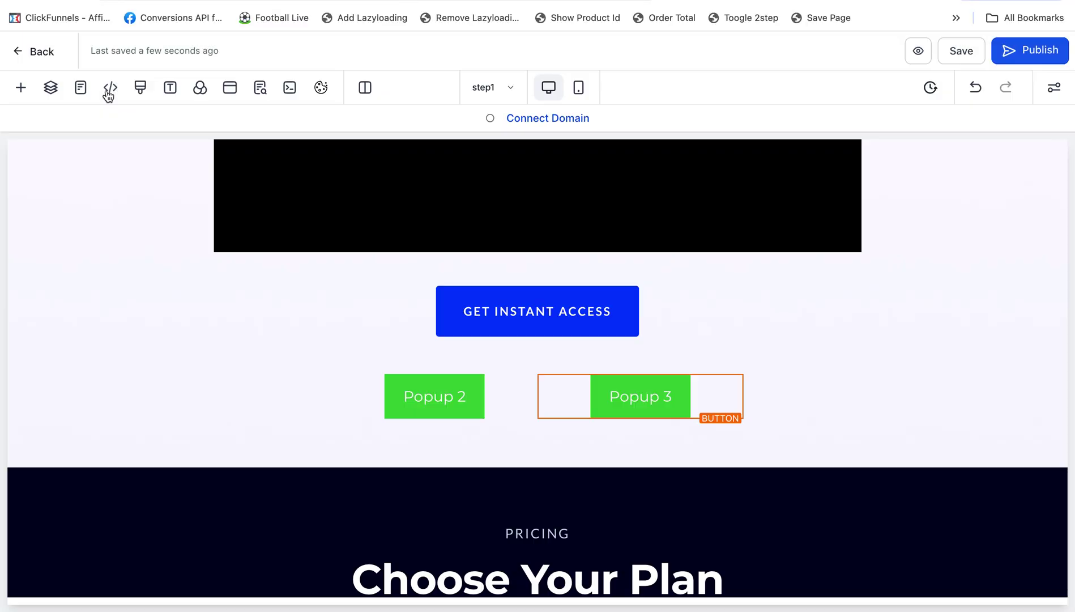
click(51, 88)
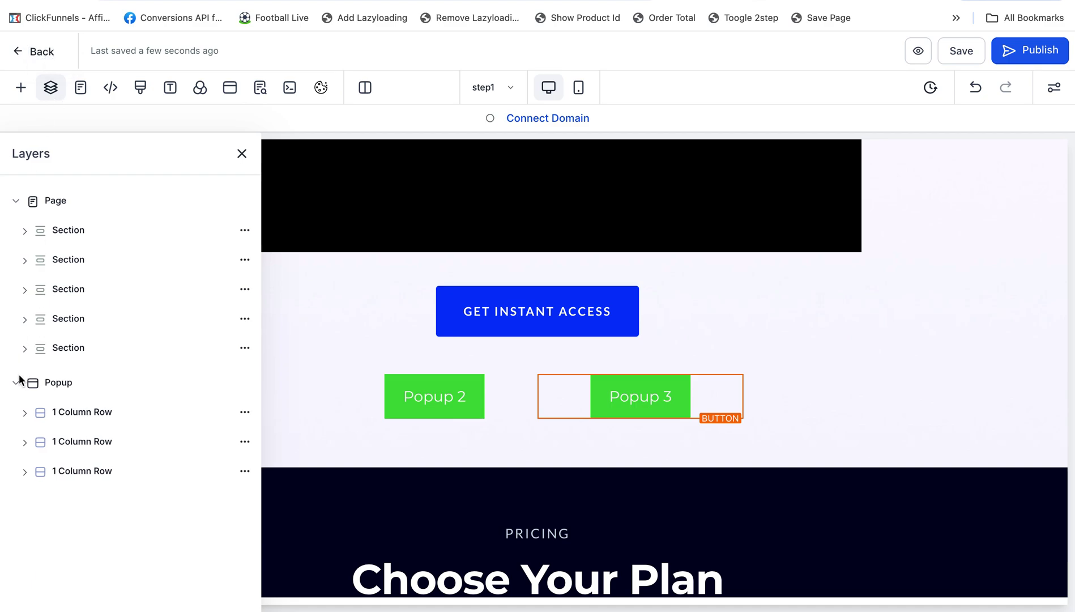
click(240, 444)
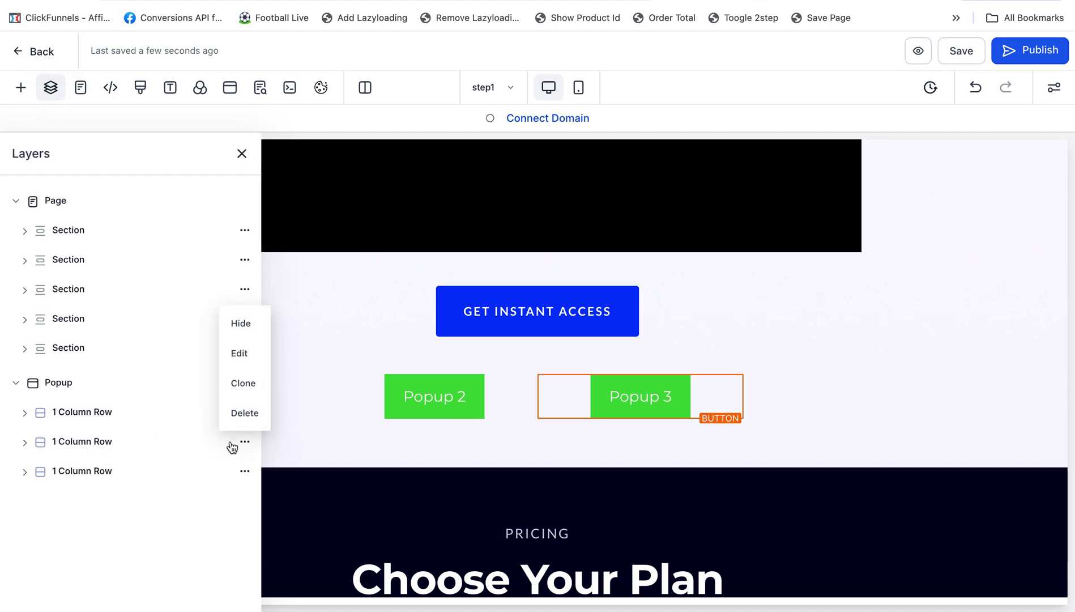
click(243, 333)
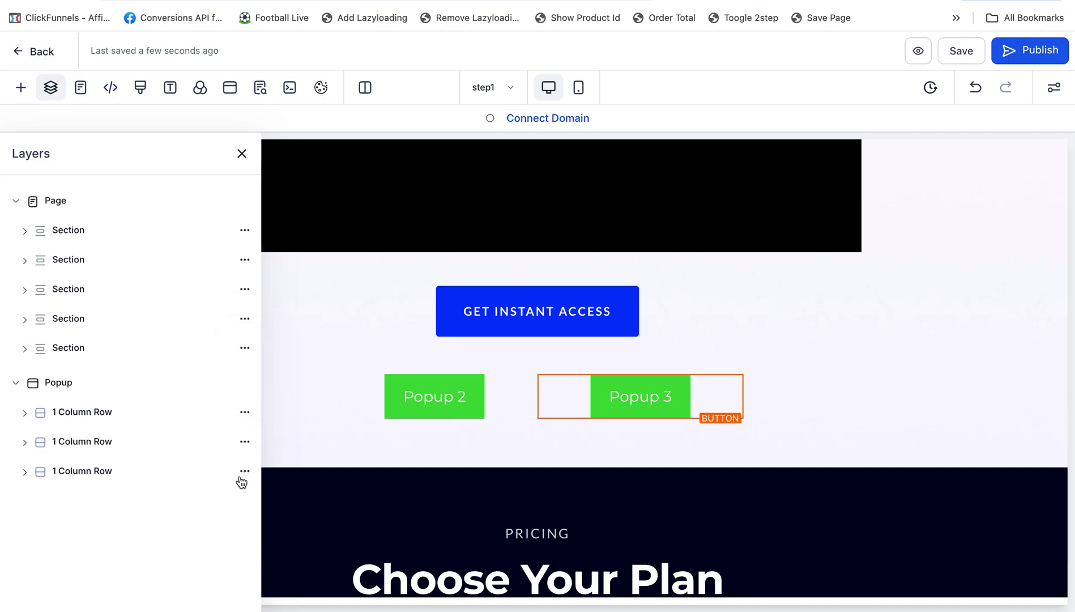
click(244, 474)
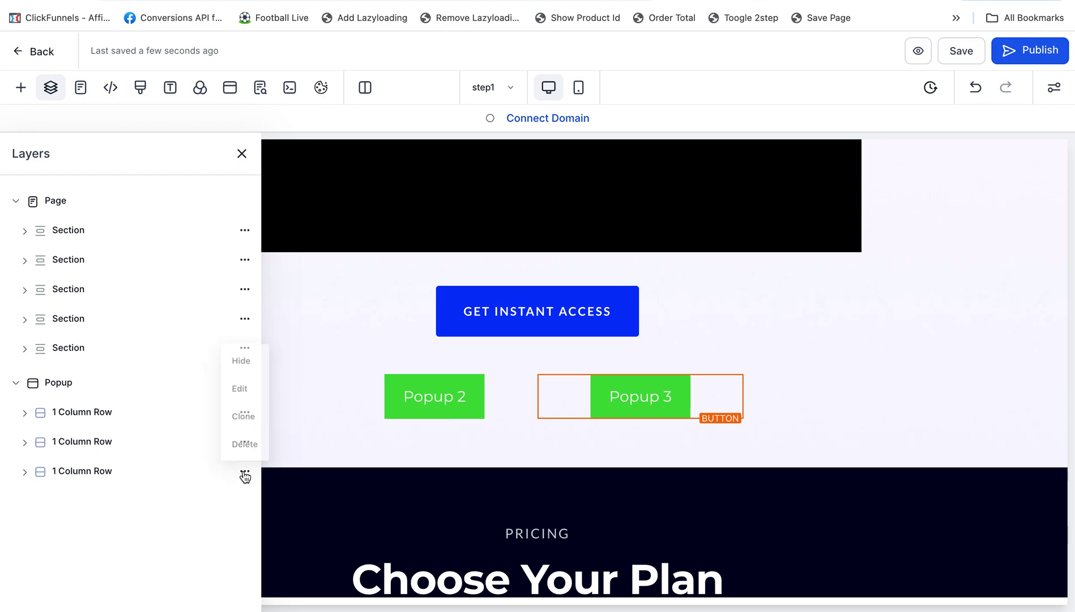
click(247, 363)
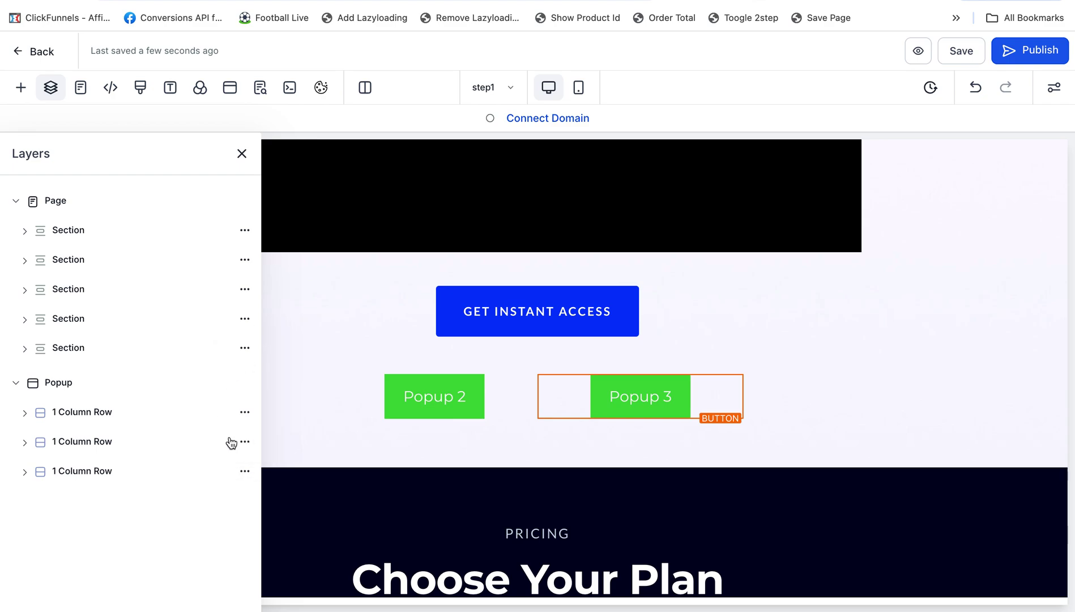
click(245, 441)
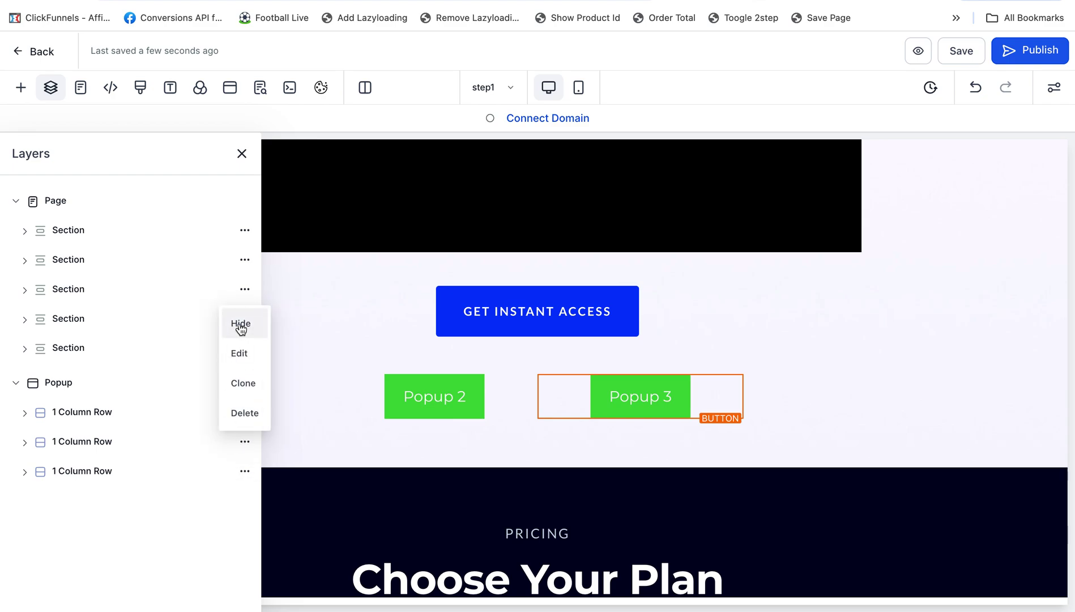
click(137, 529)
click(242, 154)
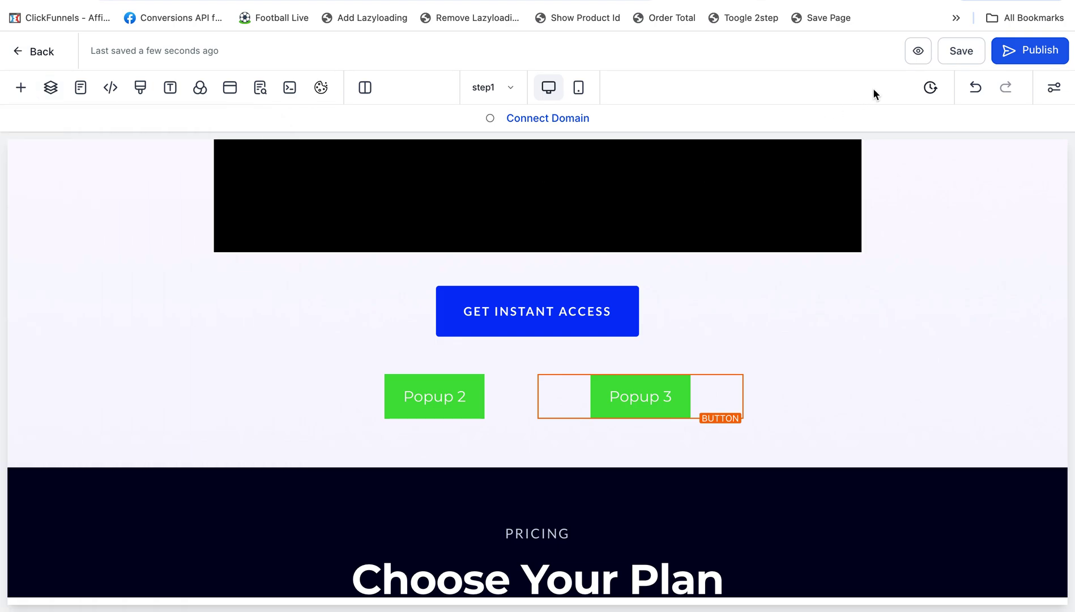
click(963, 60)
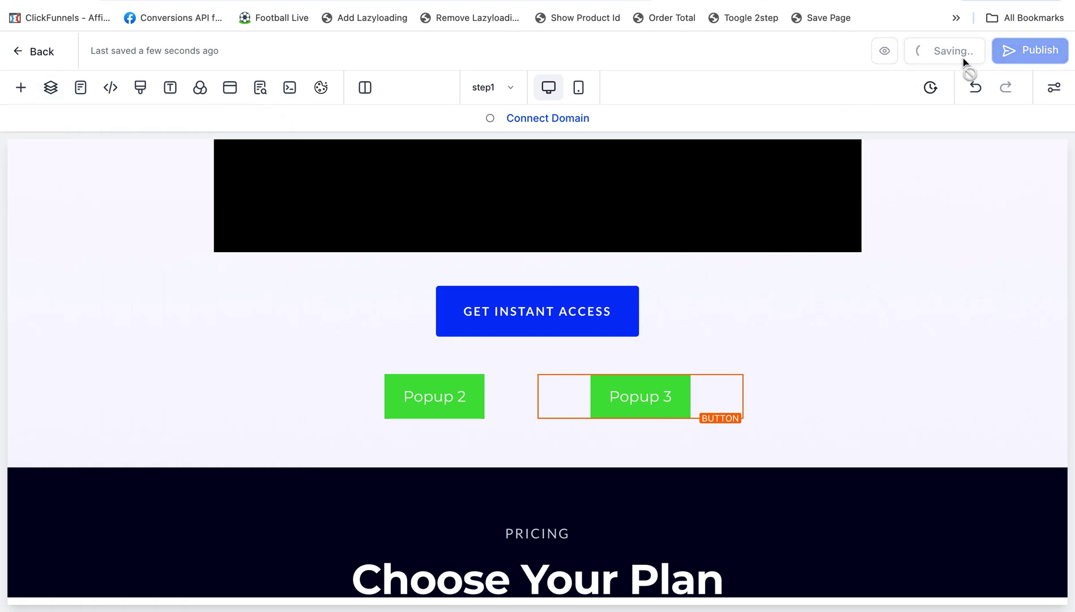
Step: Open the popup for editing and hide its second one-column row, containing the Popup - 2 content
click(232, 95)
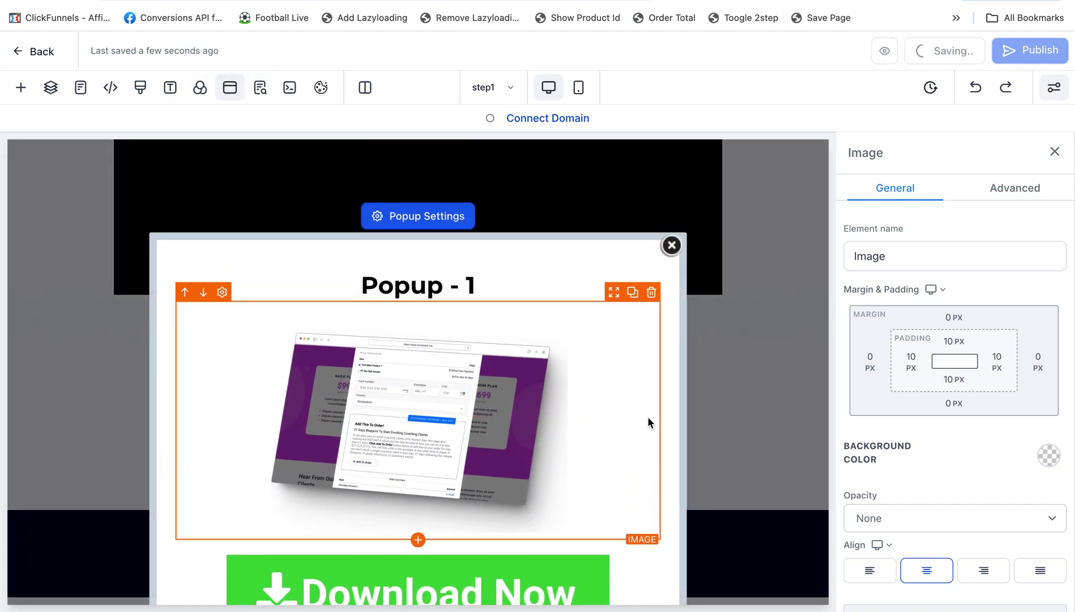
scroll(648, 420, down, 5)
click(50, 87)
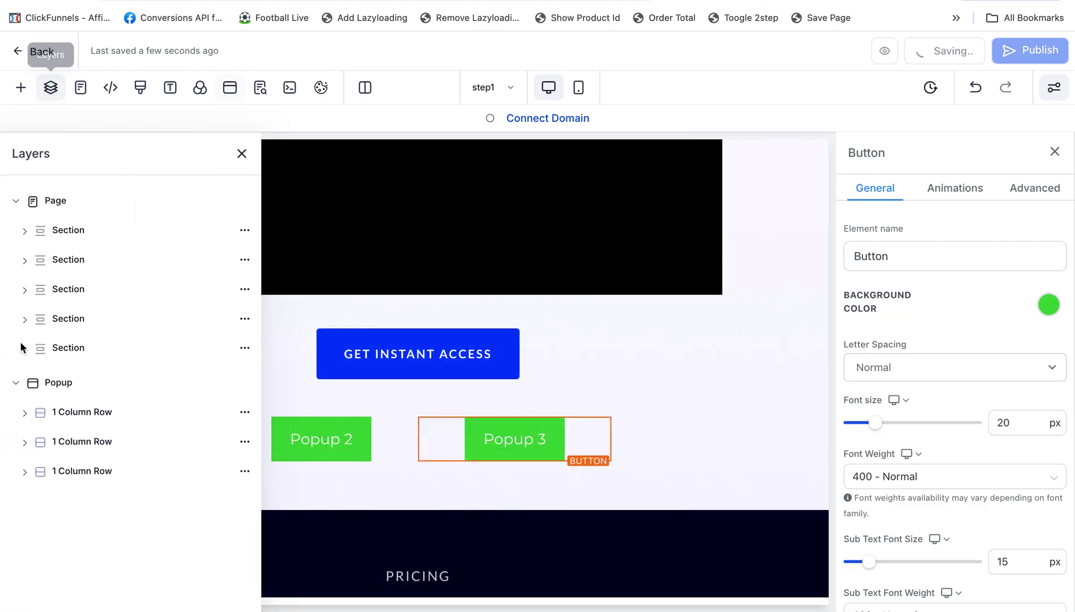
click(245, 442)
click(242, 326)
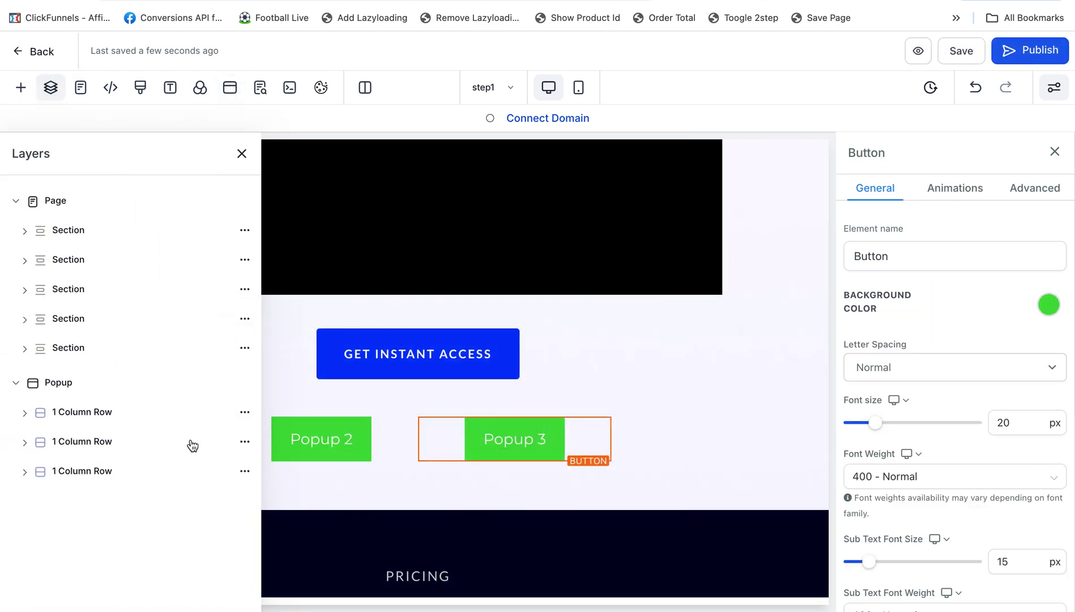
click(60, 389)
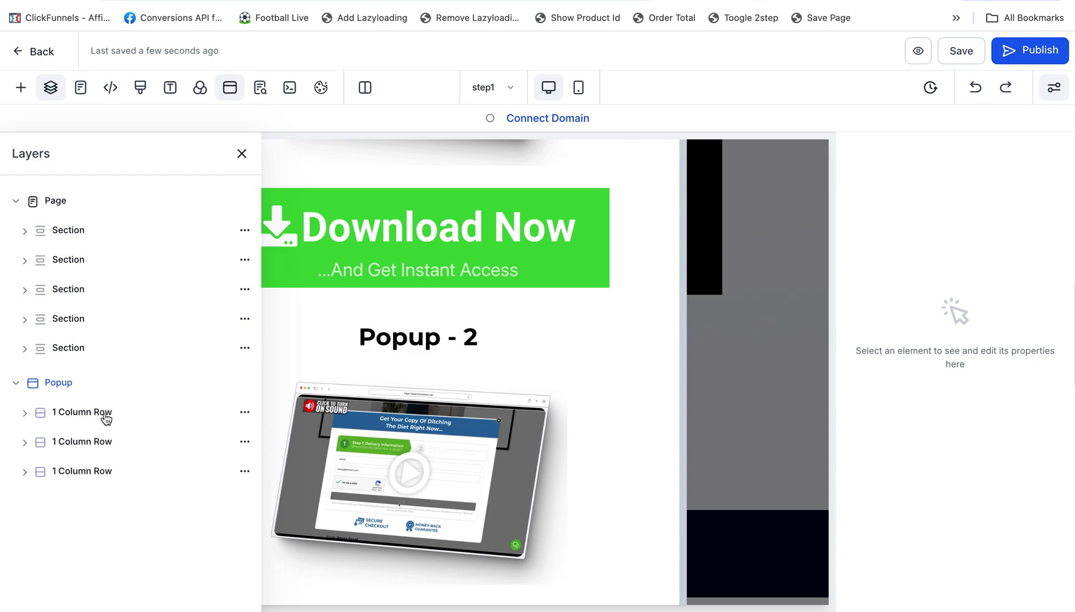
click(242, 443)
click(241, 331)
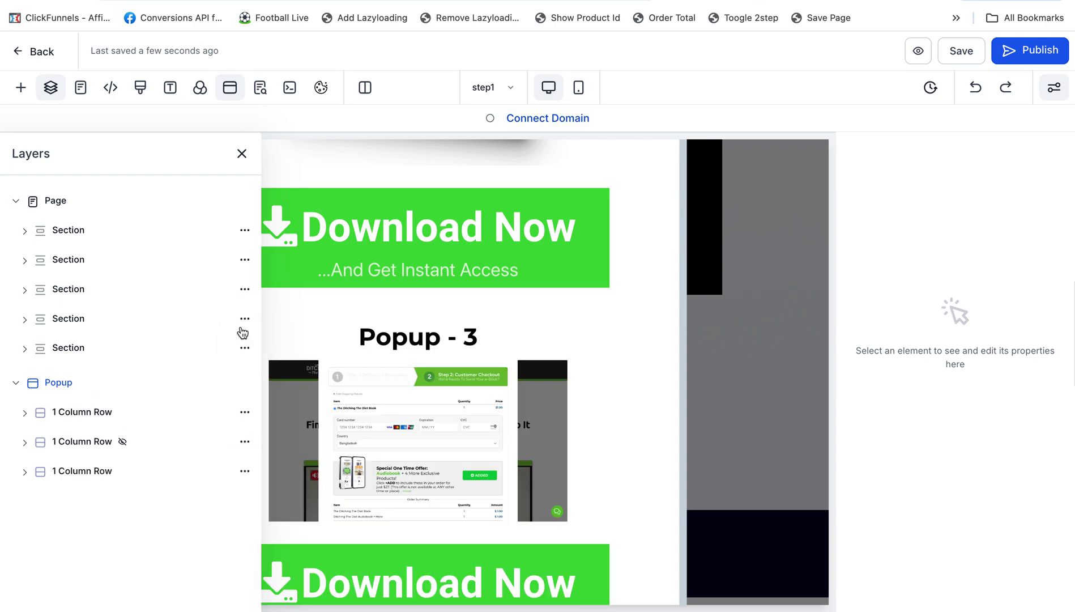
Step: Hide the popup's third one-column row, containing the Popup - 3 content, and save the page
click(245, 470)
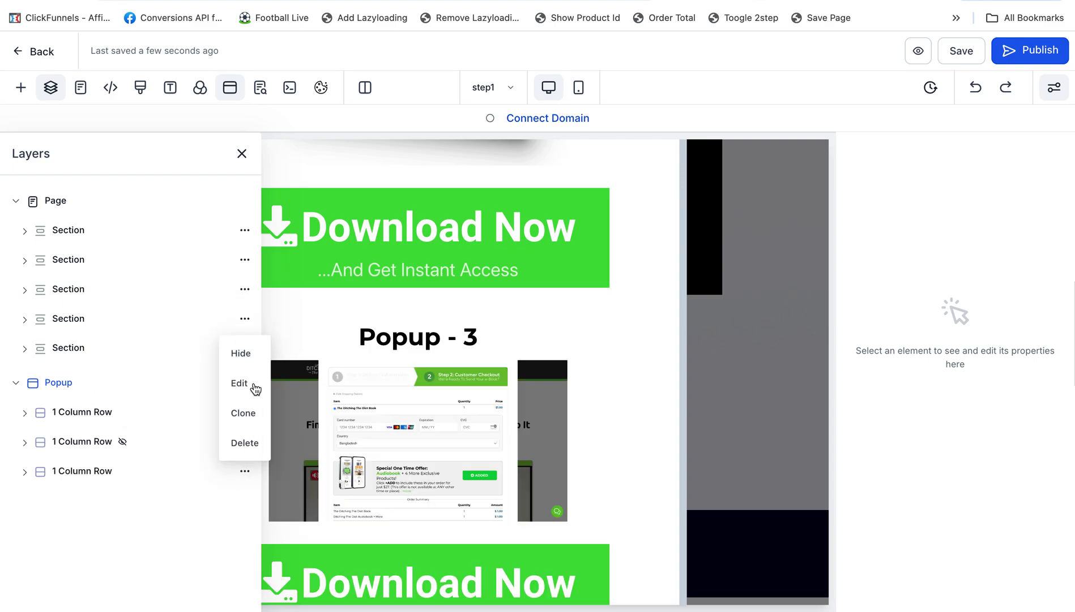
click(242, 354)
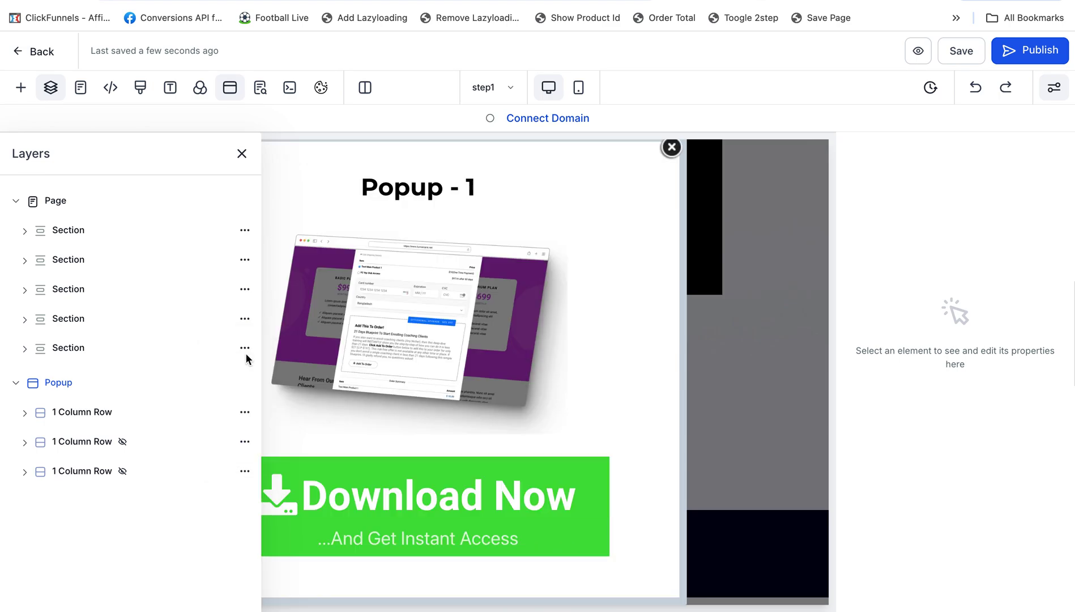
click(242, 155)
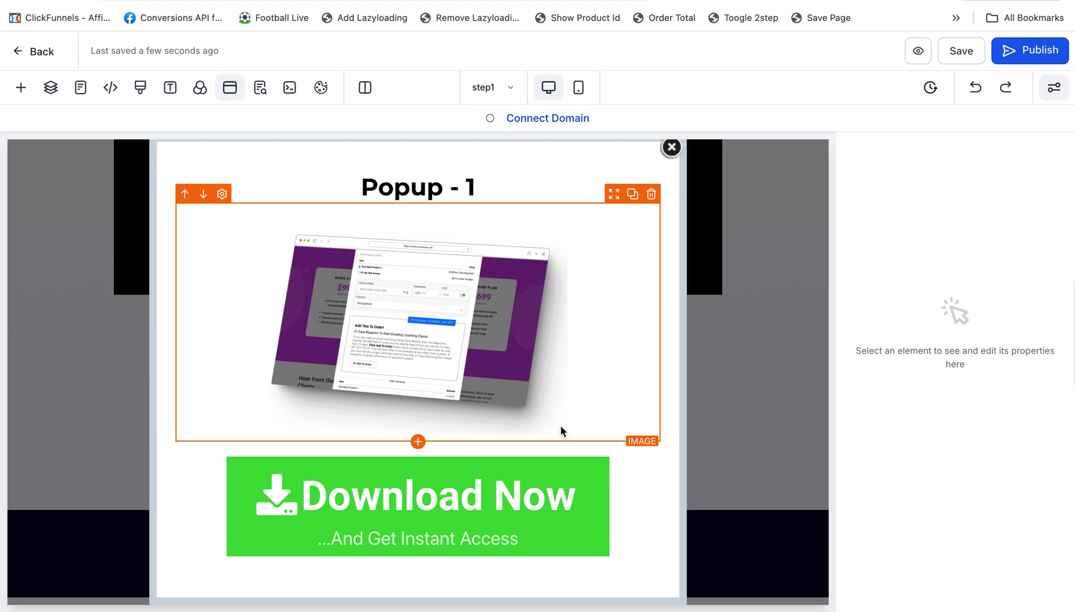
scroll(491, 307, up, 1)
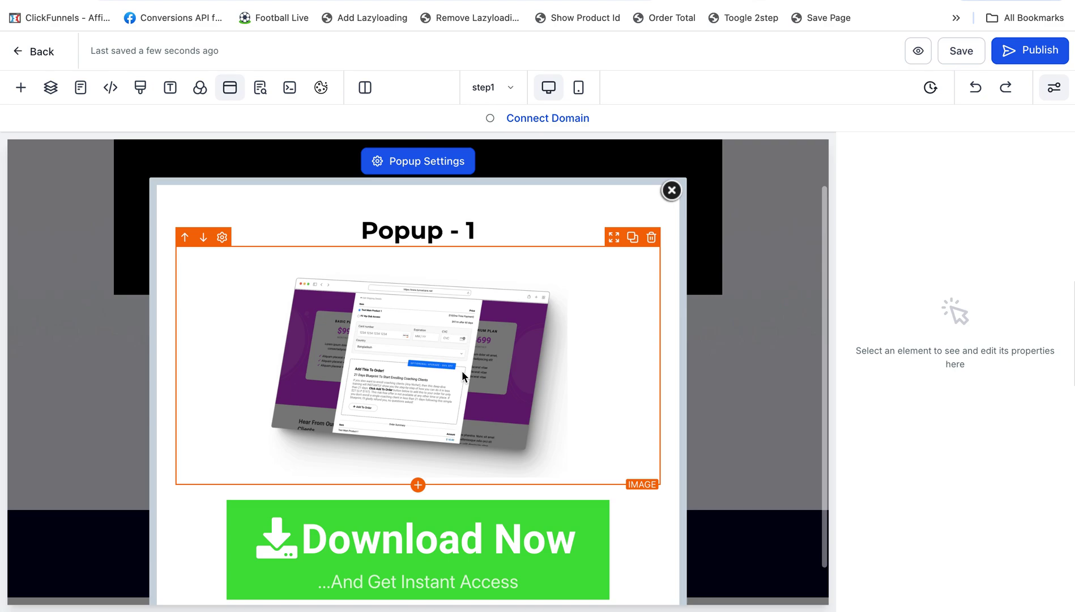
click(963, 59)
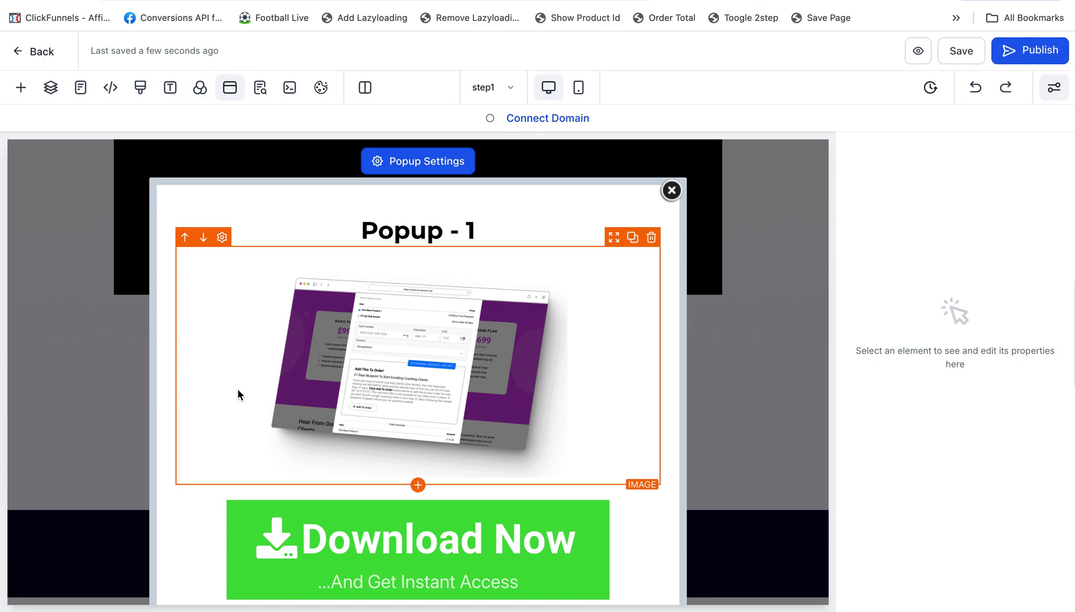
Step: Switch to the page preview, check the Popup - 1 content, and close the popup
key(ctrl+Tab)
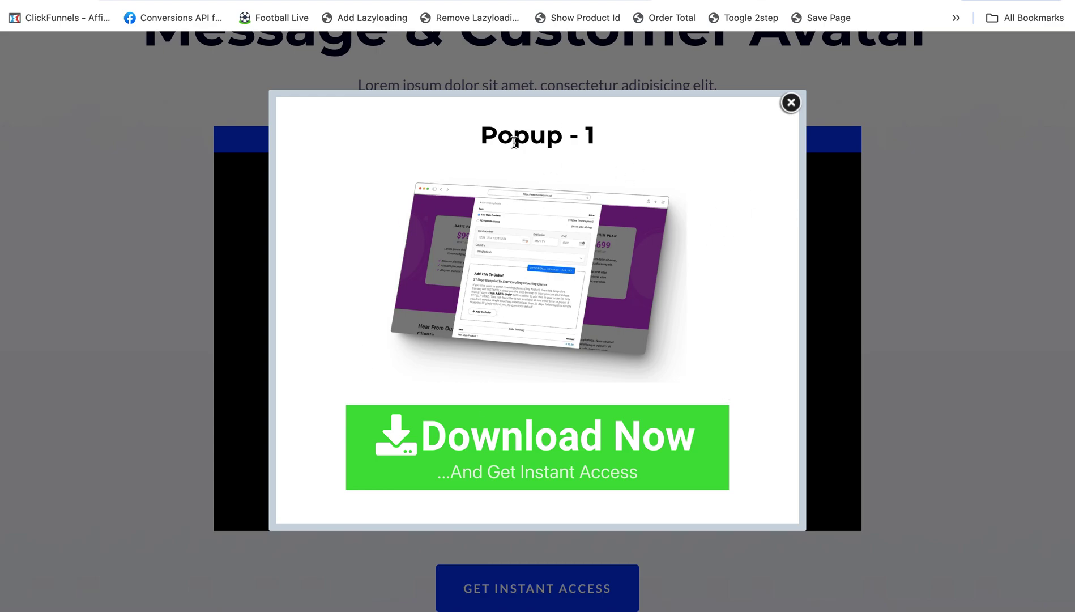
click(792, 106)
scroll(1032, 394, down, 3)
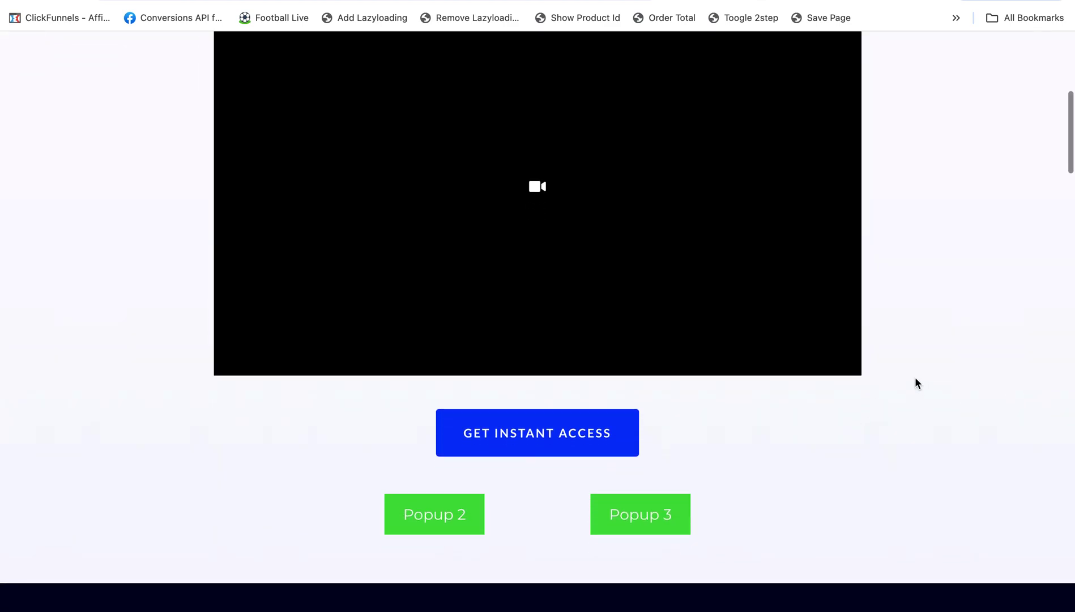
scroll(960, 406, down, 2)
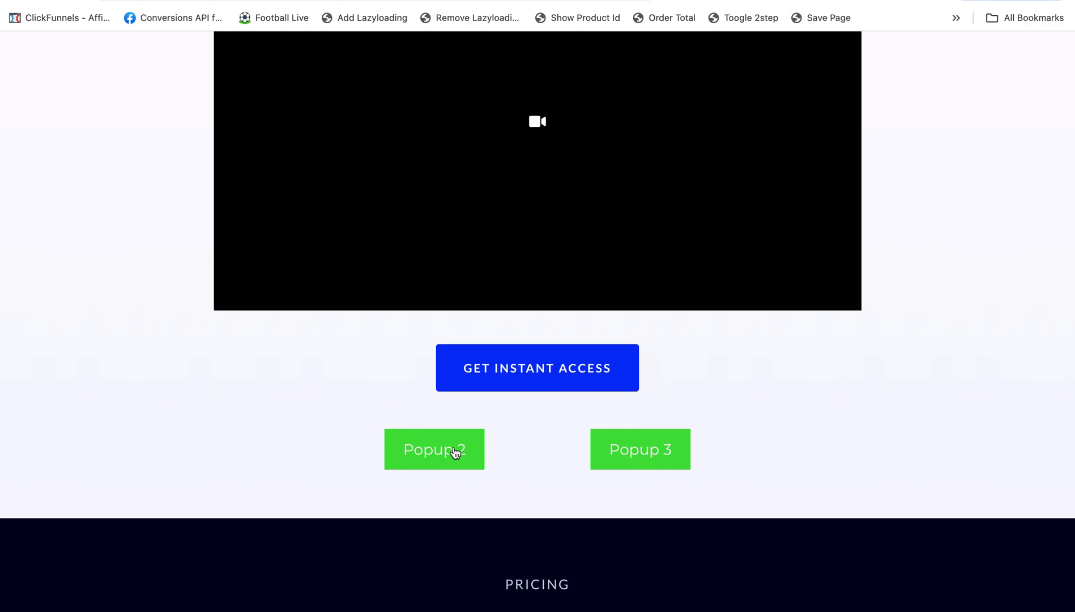
Step: Test the Popup 2, Popup 3 and Get Instant Access buttons, closing each popup, and return to the page editor
click(433, 462)
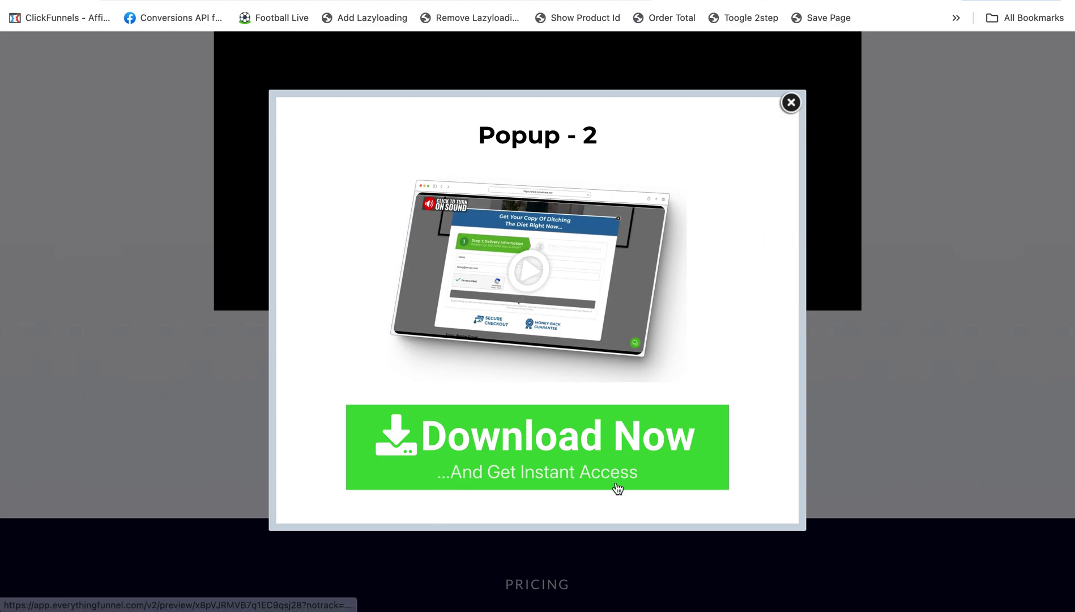
click(791, 103)
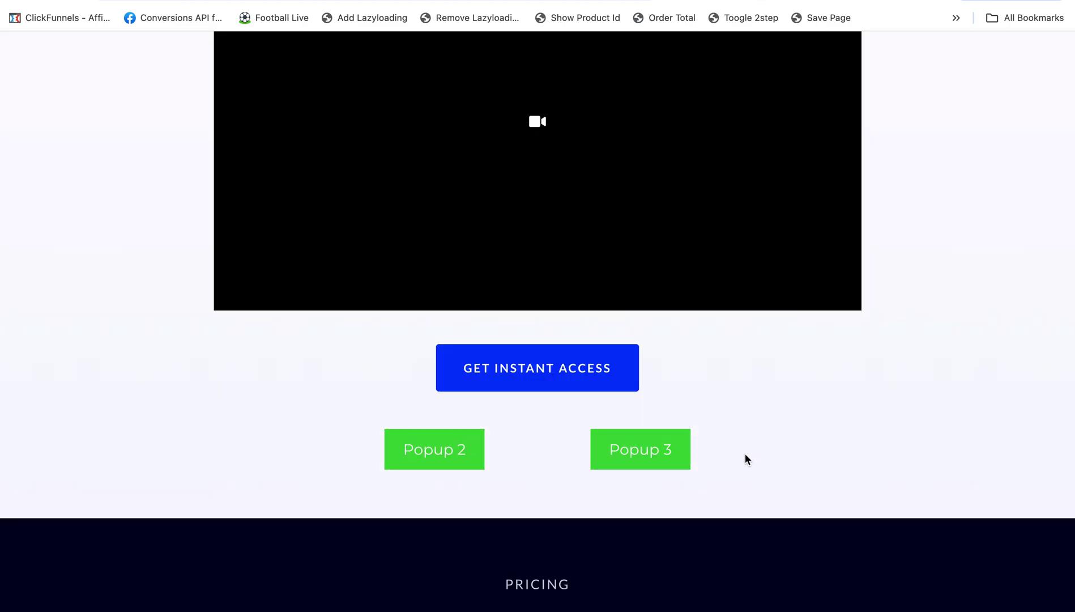
click(654, 461)
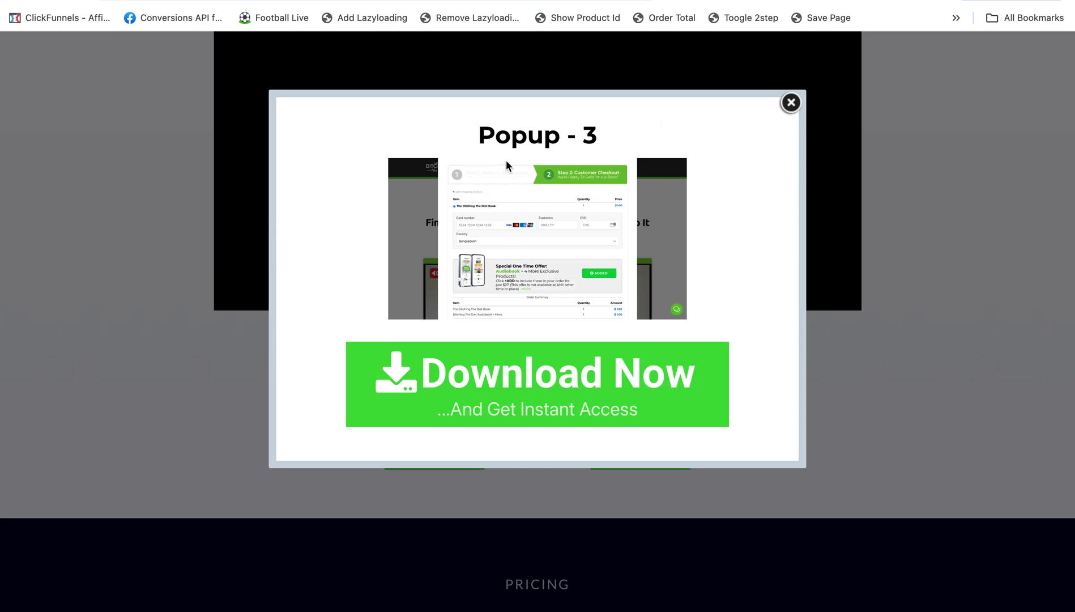
click(791, 103)
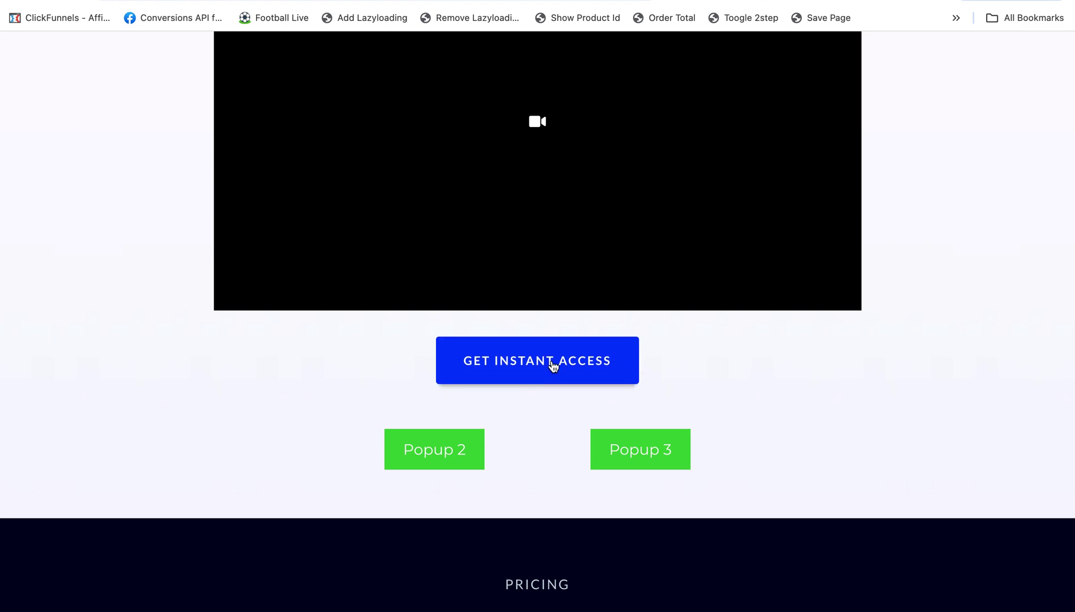
click(553, 366)
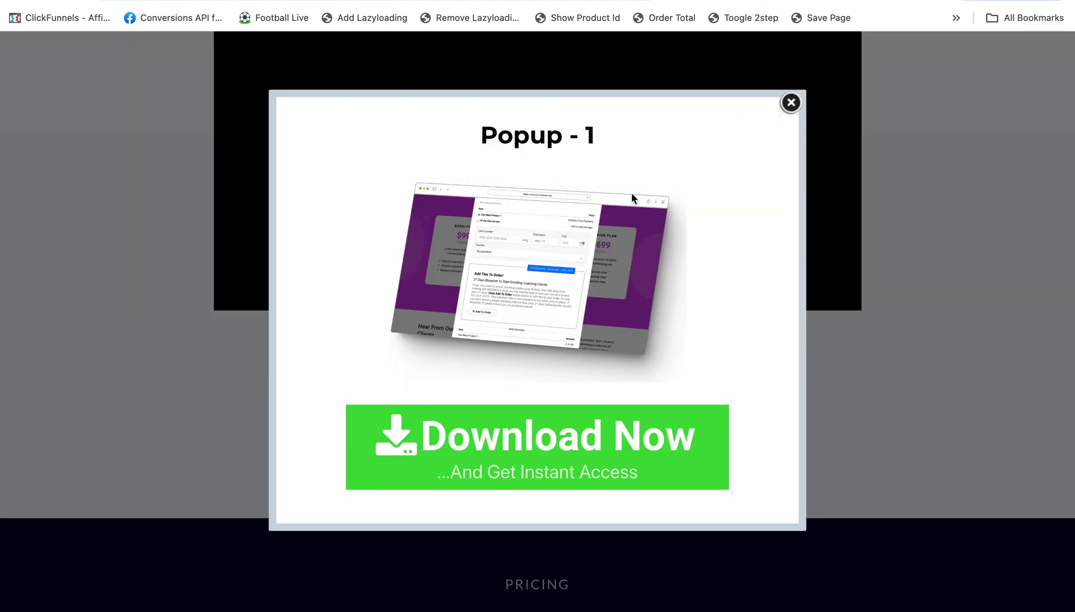
click(790, 103)
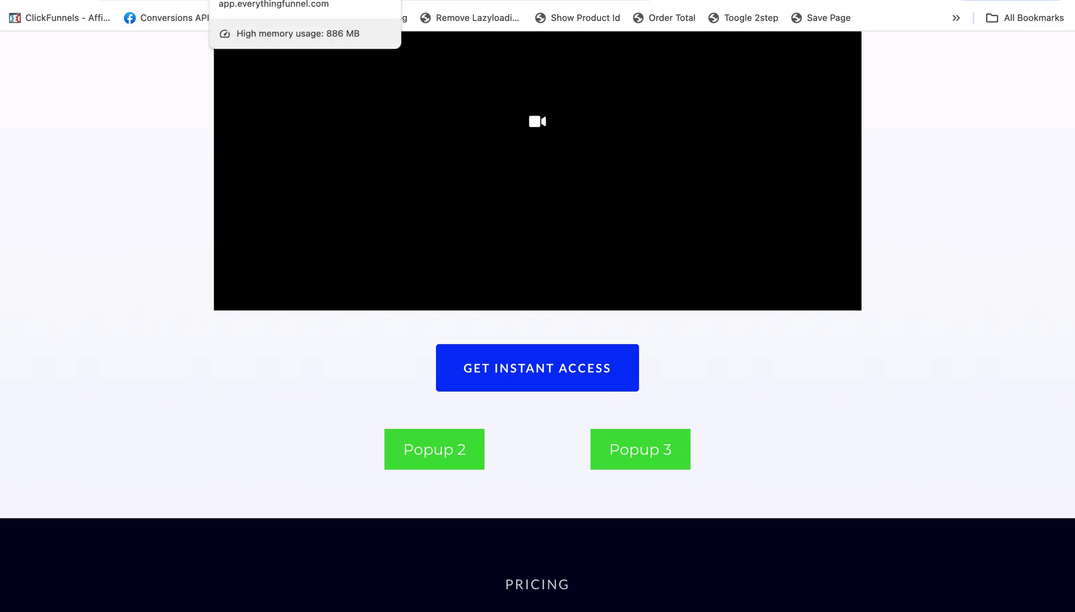
click(260, 0)
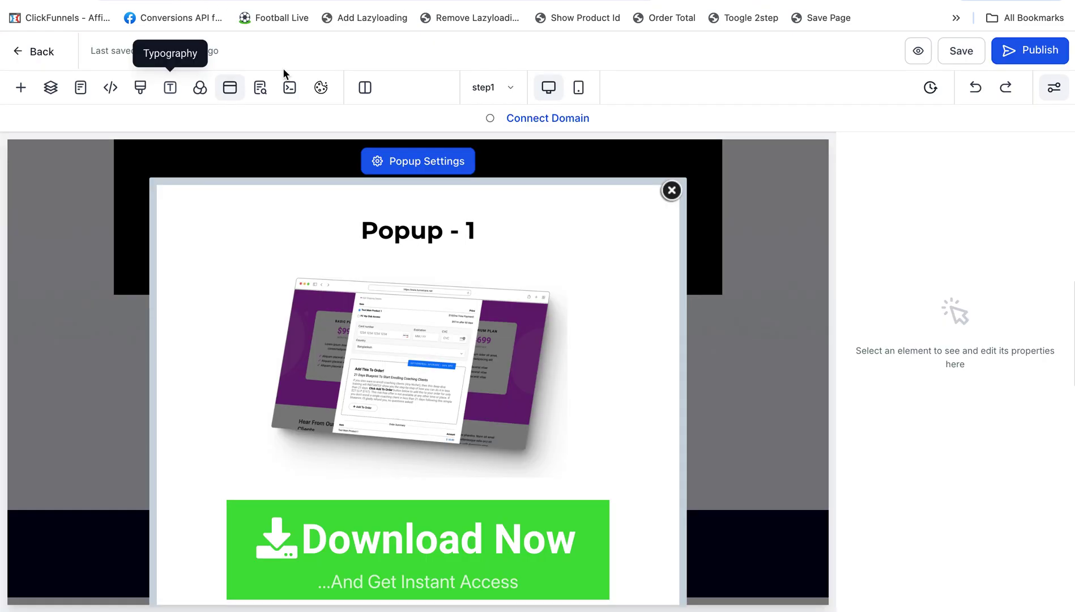
Step: Reopen the popup for editing and show its hidden second and third one-column rows
click(672, 187)
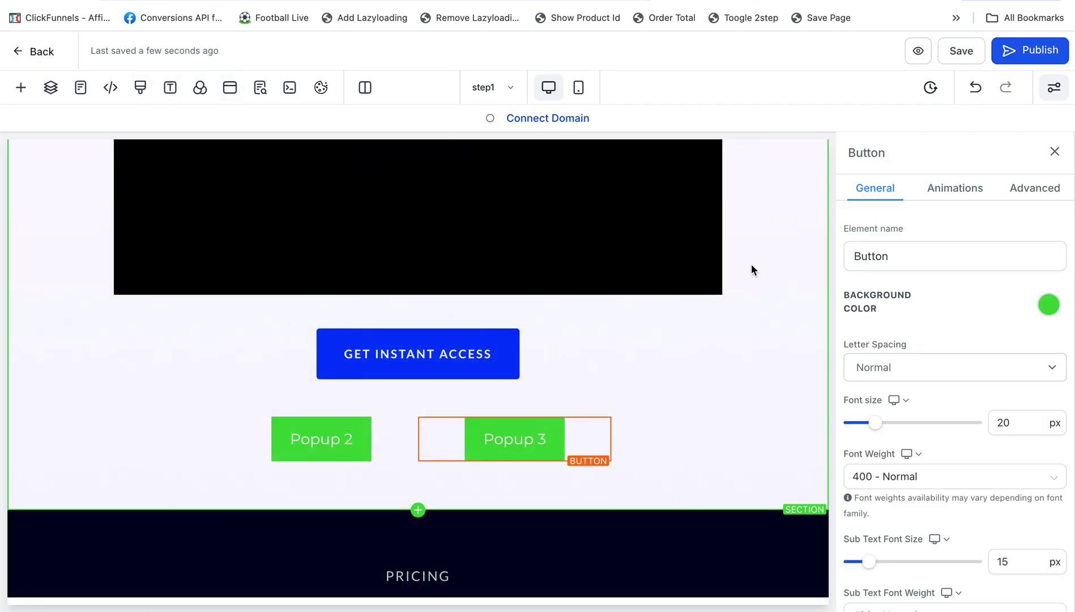
scroll(799, 337, up, 7)
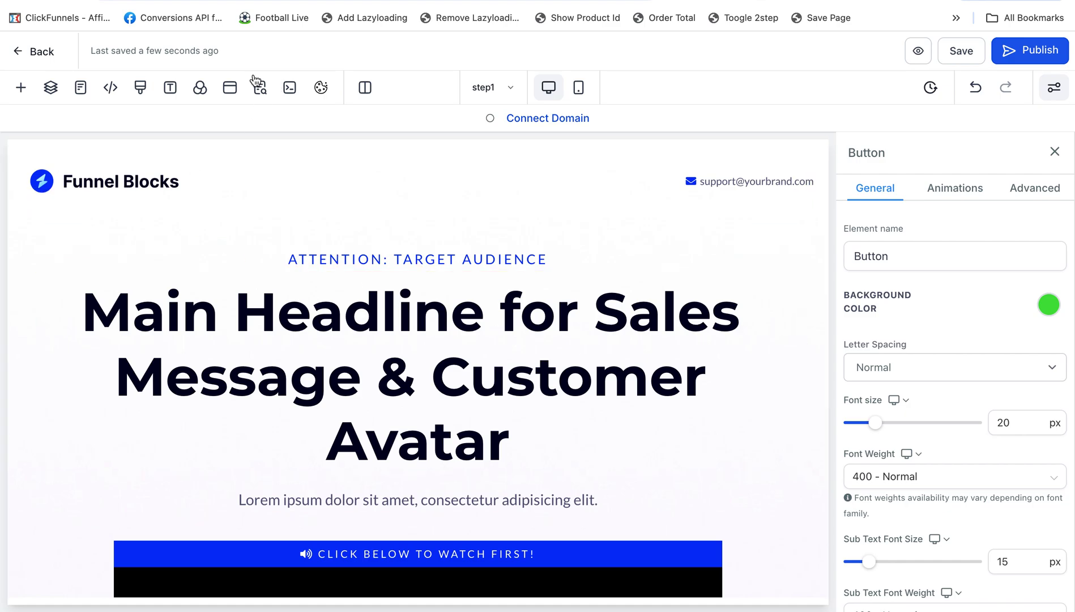
click(230, 88)
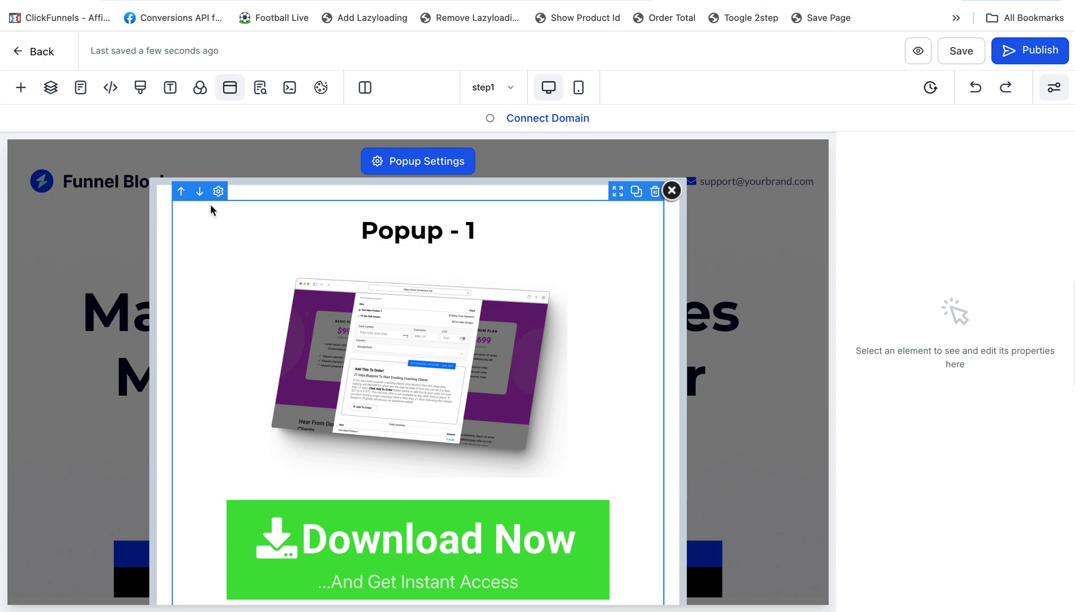
click(49, 88)
click(58, 383)
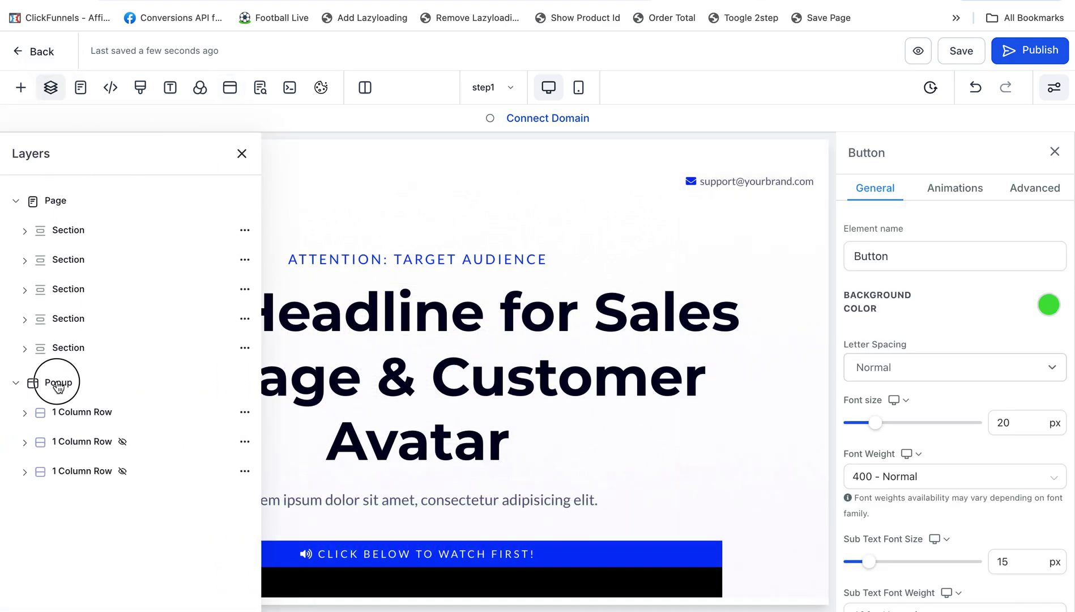
click(245, 445)
click(244, 332)
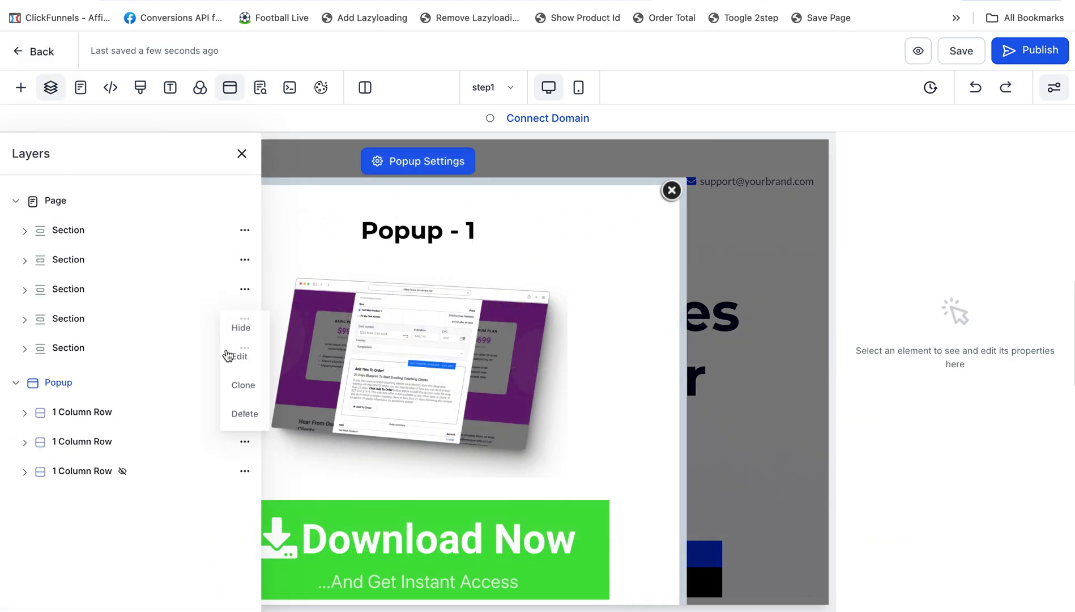
click(245, 471)
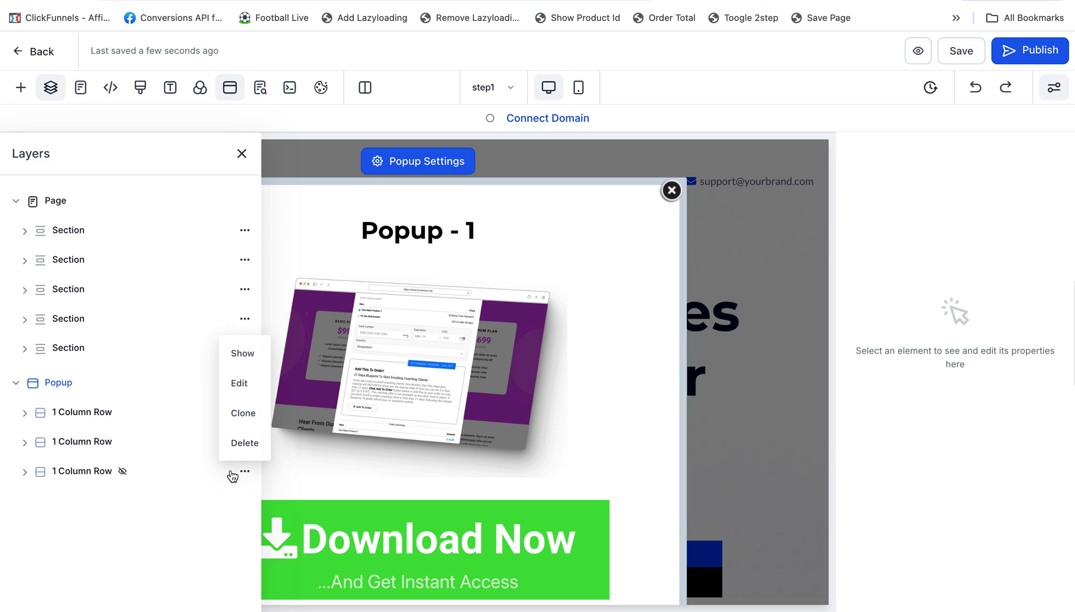
click(242, 354)
click(242, 155)
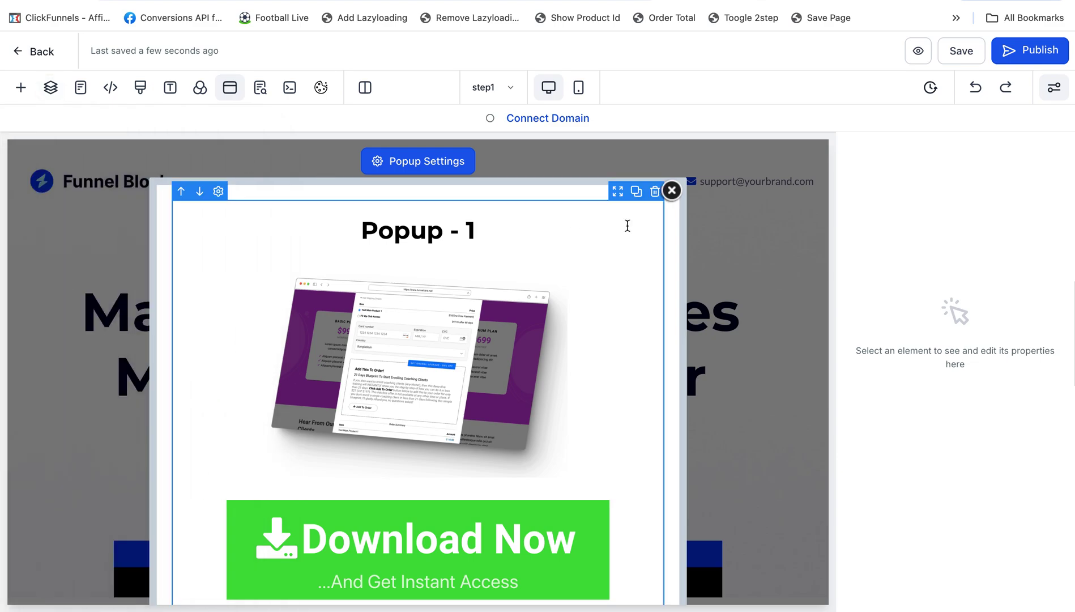
Step: Add a new one-column row beneath the Popup - 3 row at the end of the popup
scroll(657, 343, down, 4)
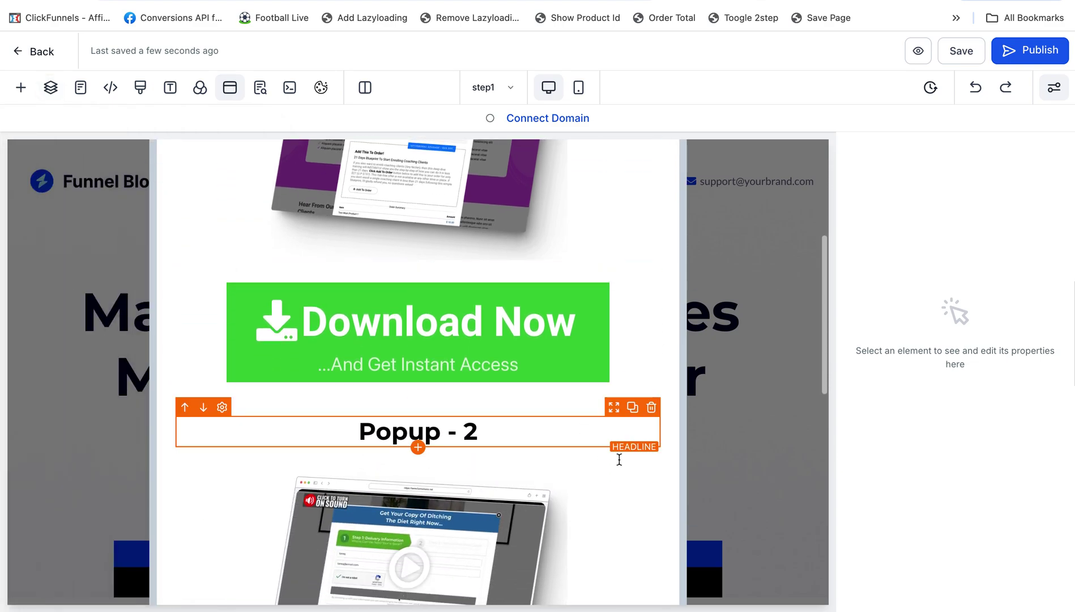
scroll(653, 559, down, 6)
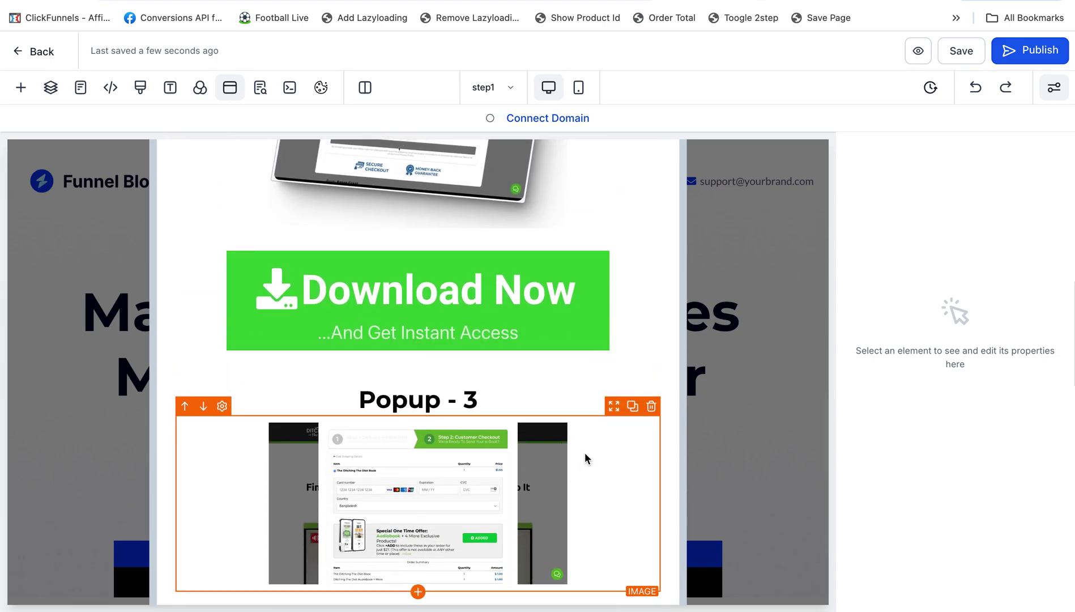
scroll(589, 455, down, 3)
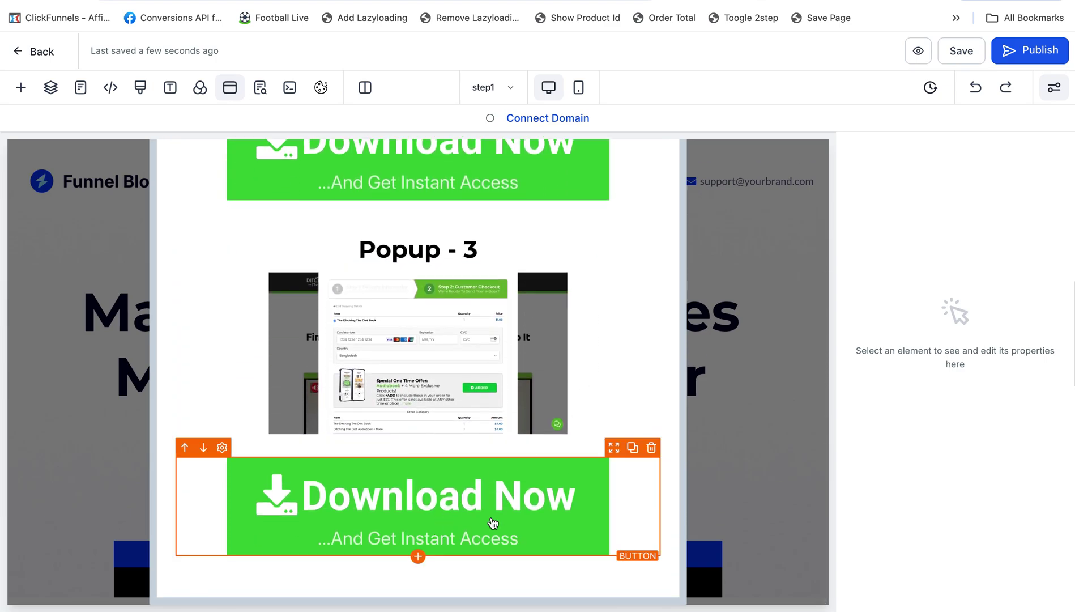
scroll(509, 499, up, 1)
scroll(555, 470, down, 1)
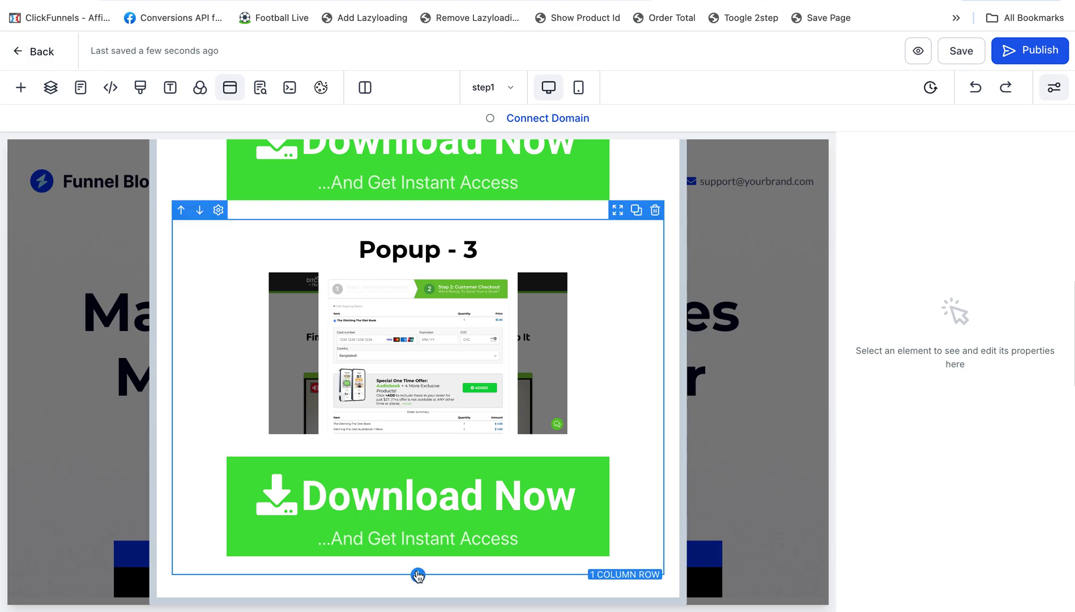
click(418, 576)
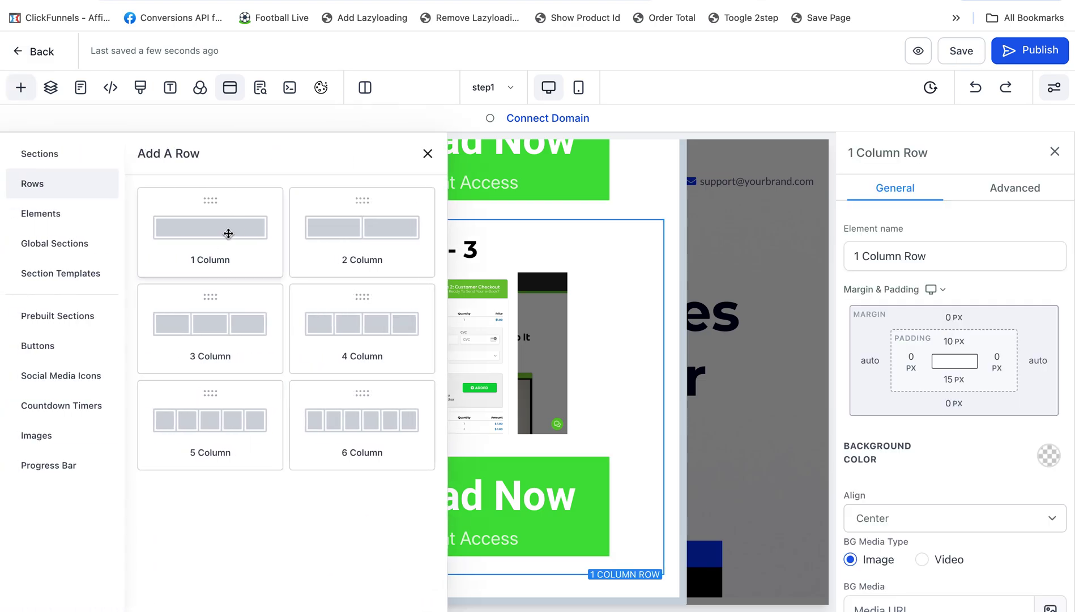
click(208, 238)
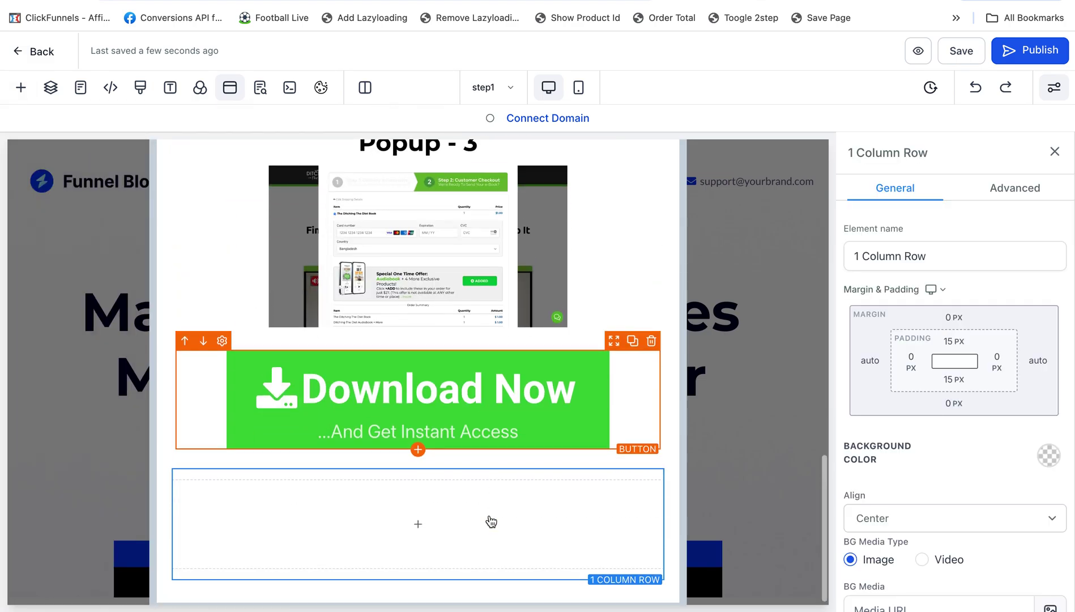
Step: Add a headline element to the empty row and an image element beneath it
mouse_move(407, 518)
click(420, 518)
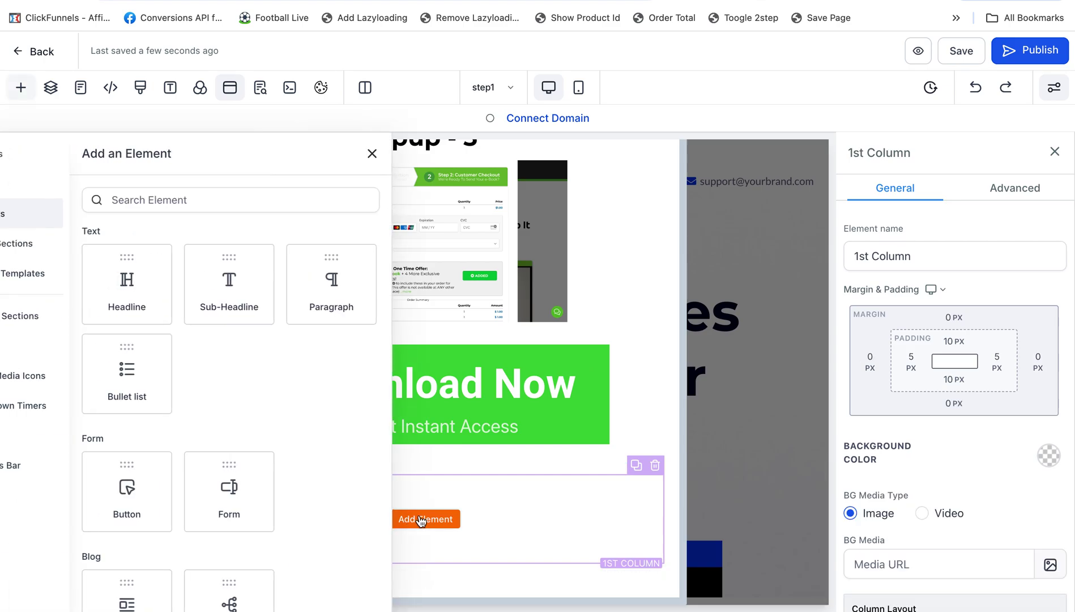
click(187, 281)
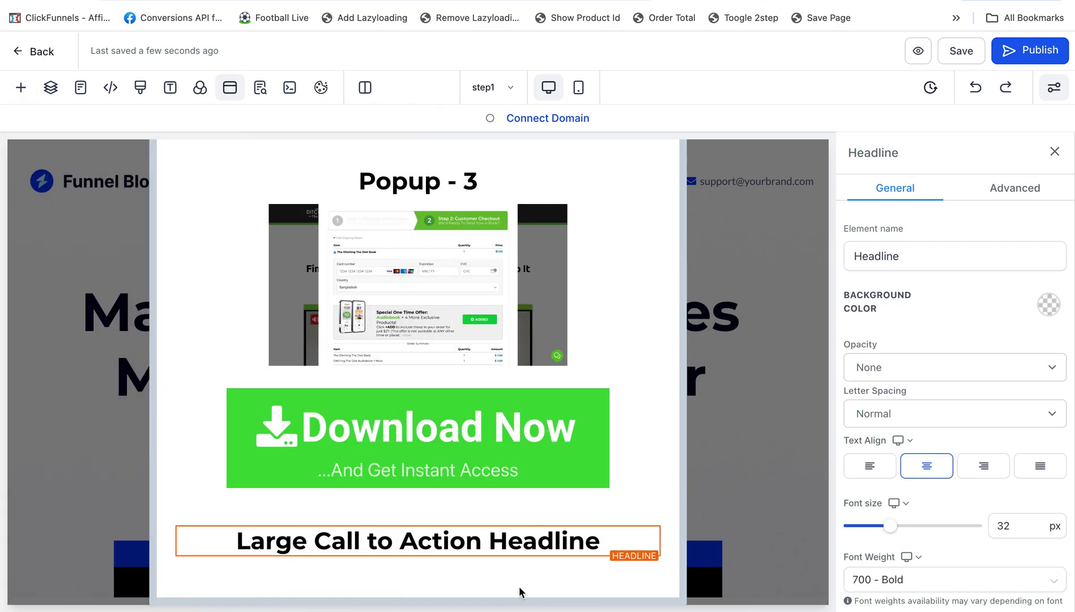
click(416, 556)
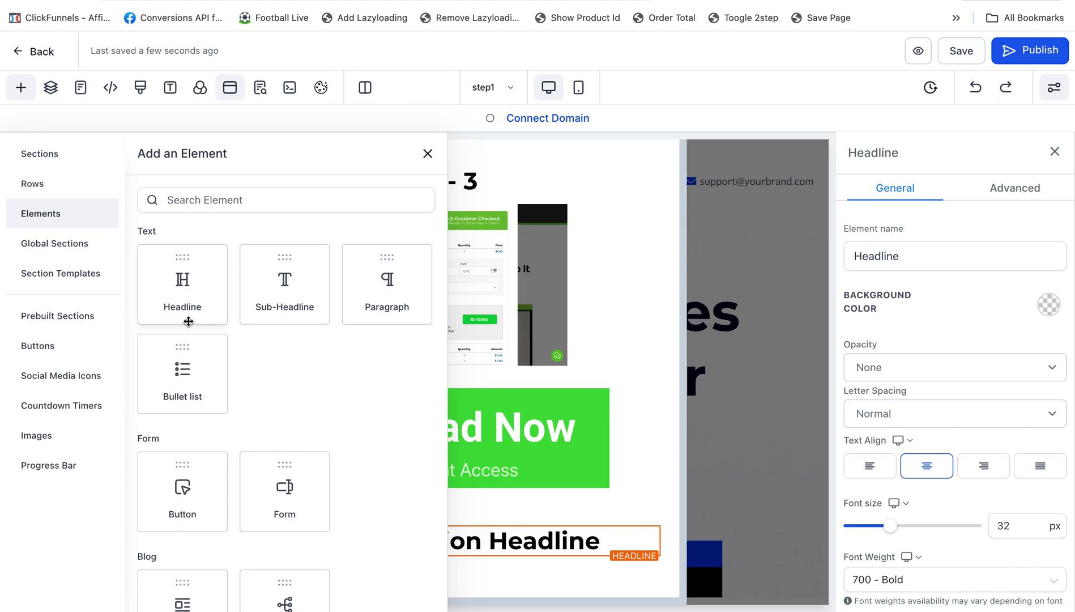
click(244, 188)
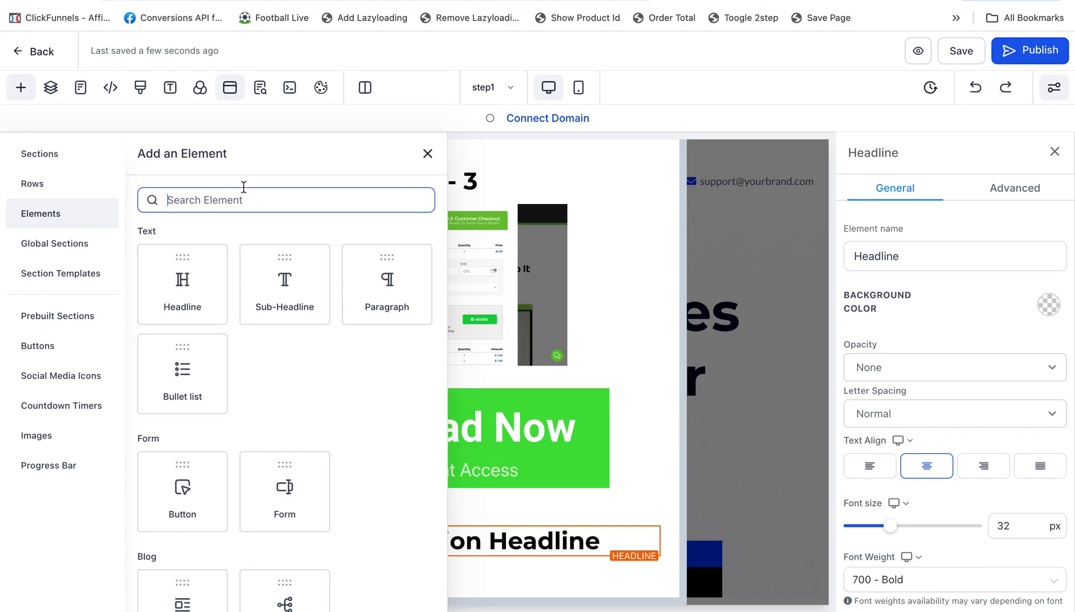
text(ima)
click(280, 310)
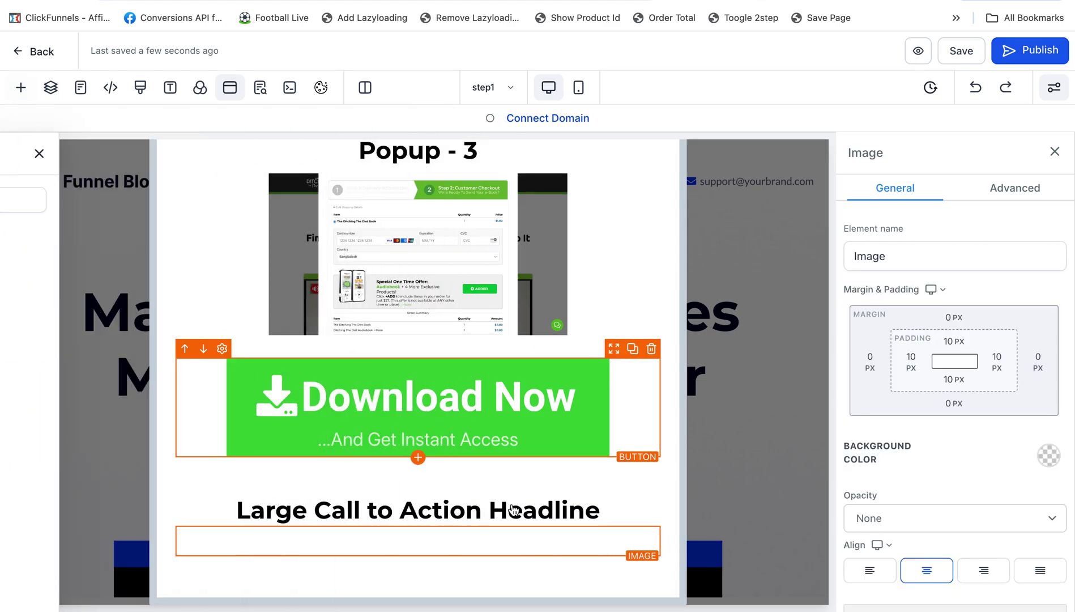
Step: Find the Button element and add it beneath the placeholder image in the new row
click(418, 556)
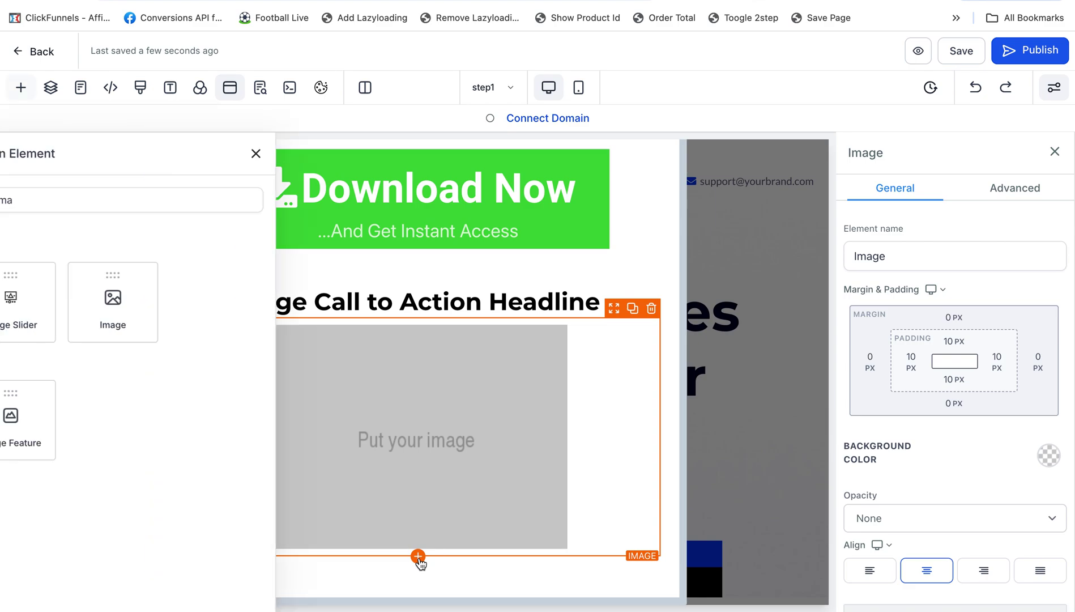
click(219, 204)
key(ctrl+a)
key(BackSpace)
text(butti)
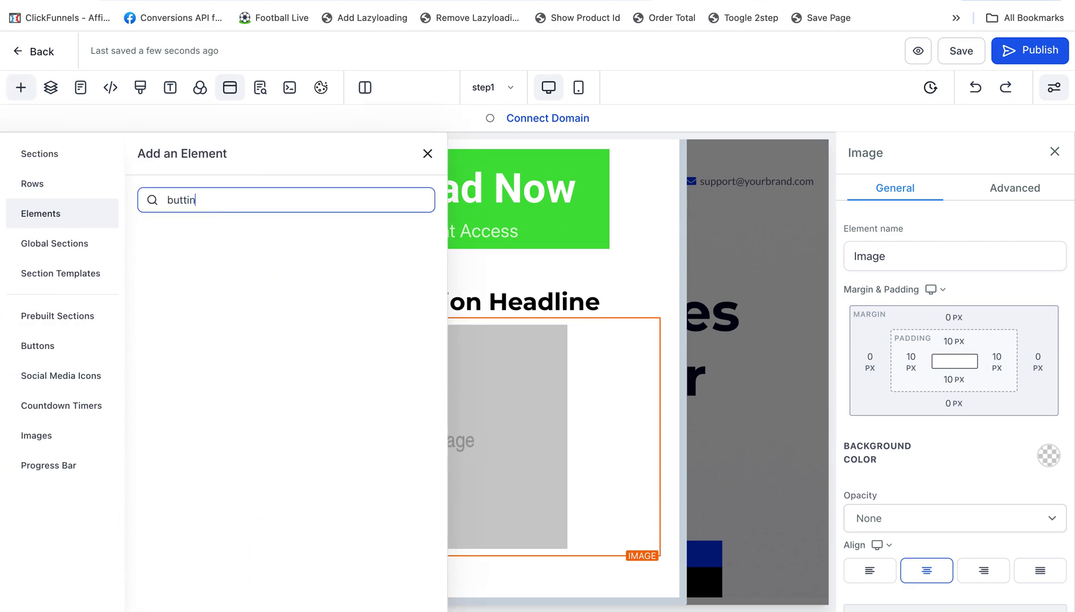
text(n)
key(BackSpace)
key(BackSpace)
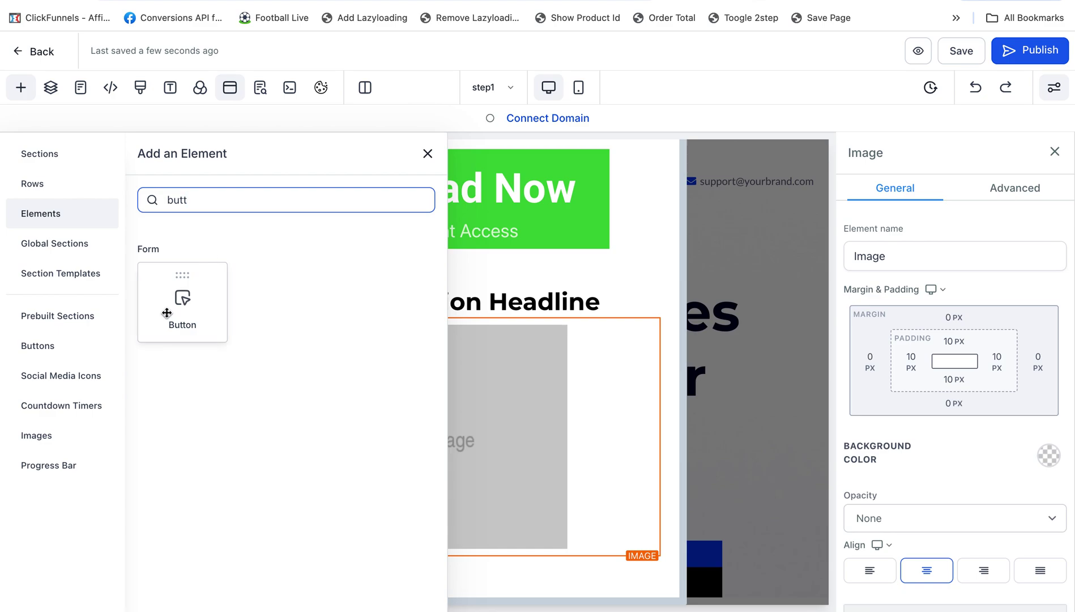
click(209, 312)
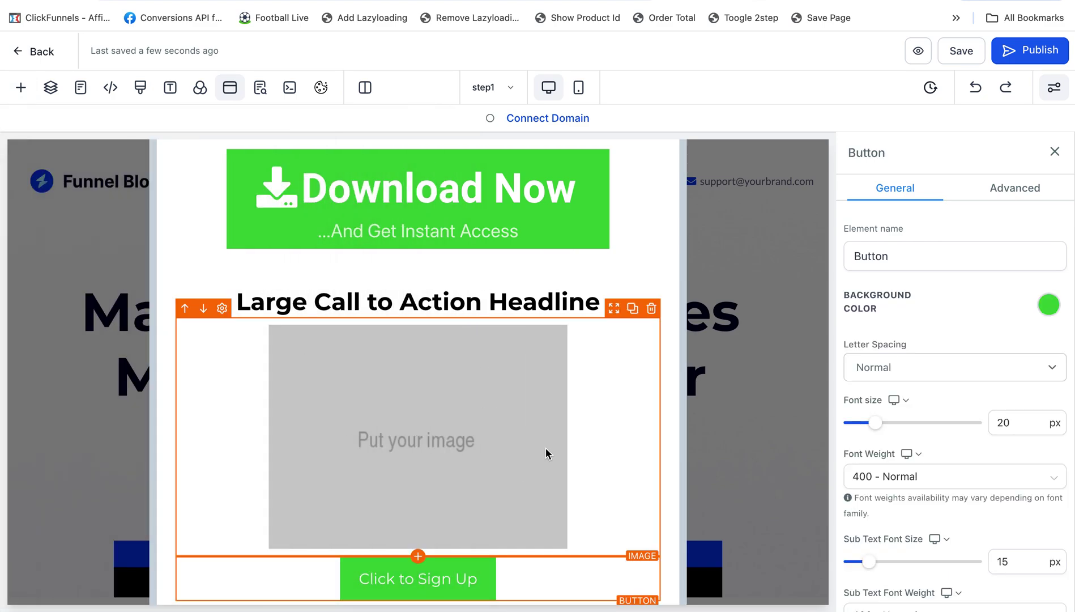
Step: Assign the custom class fc-multi-popup-1 to the new one-column row and close its settings
scroll(582, 367, down, 1)
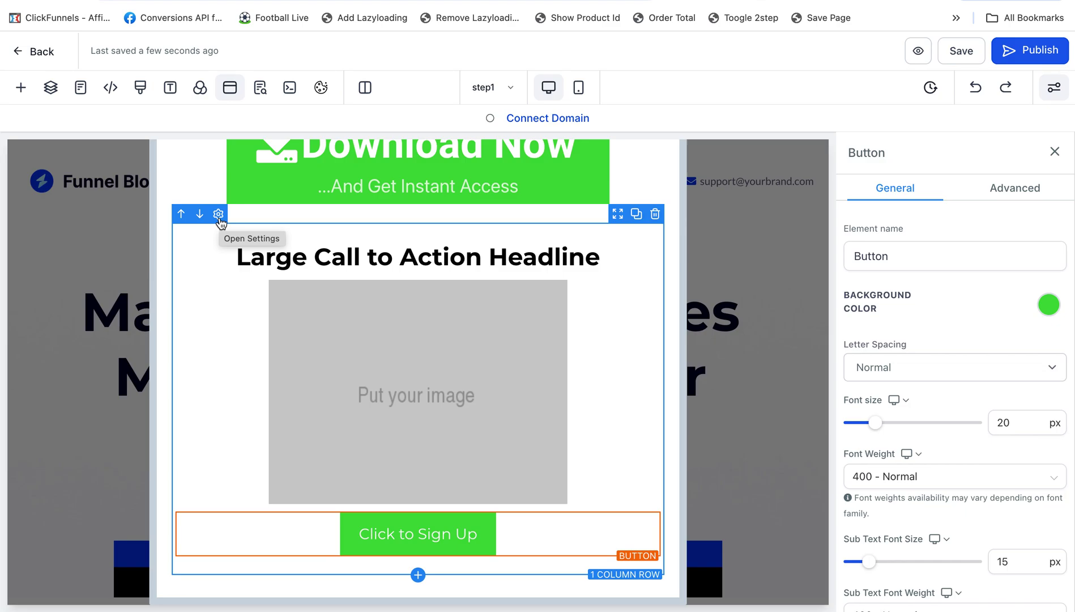
click(218, 214)
click(994, 192)
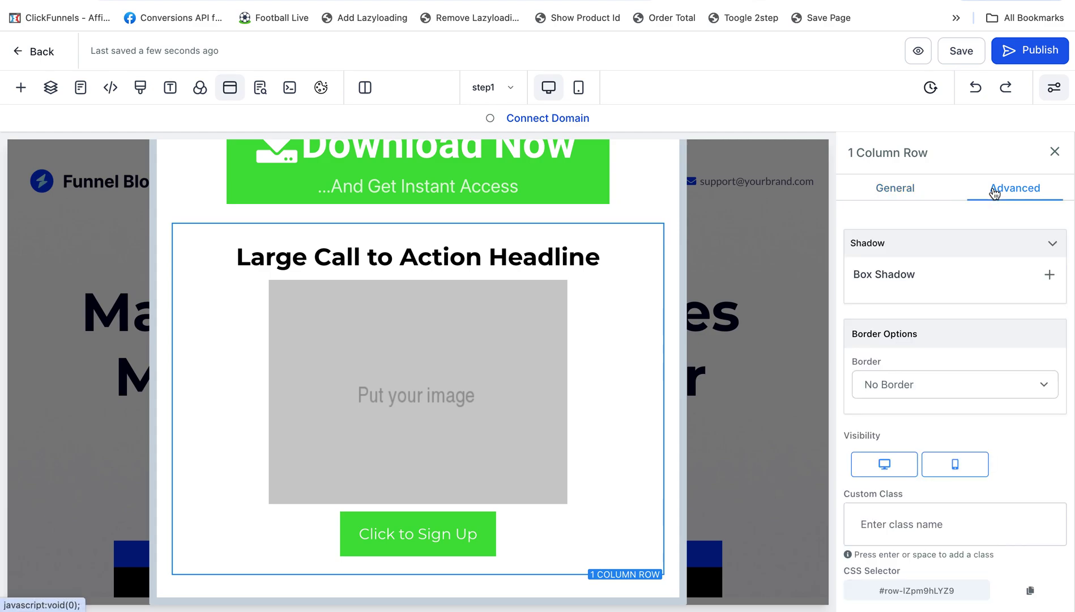
scroll(888, 438, down, 1)
click(882, 508)
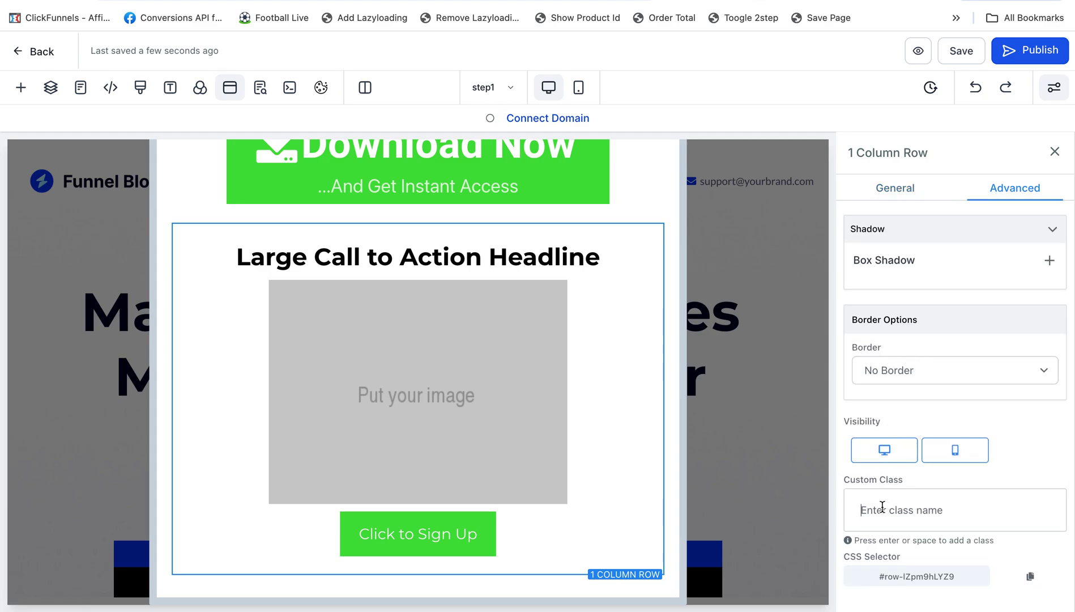
text(fc-multi-popup-1)
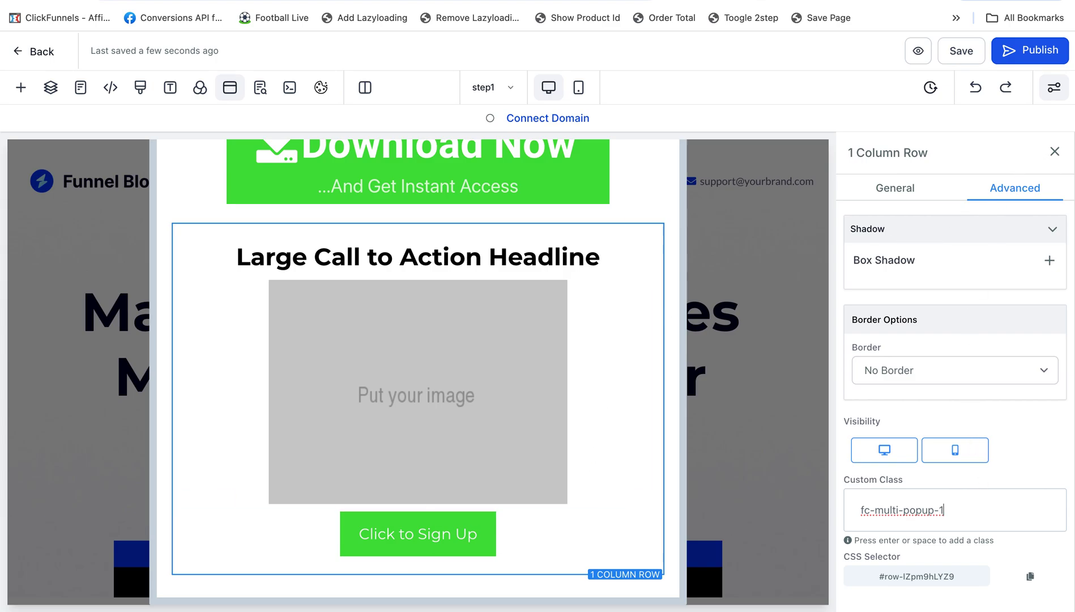
key(Return)
click(1054, 151)
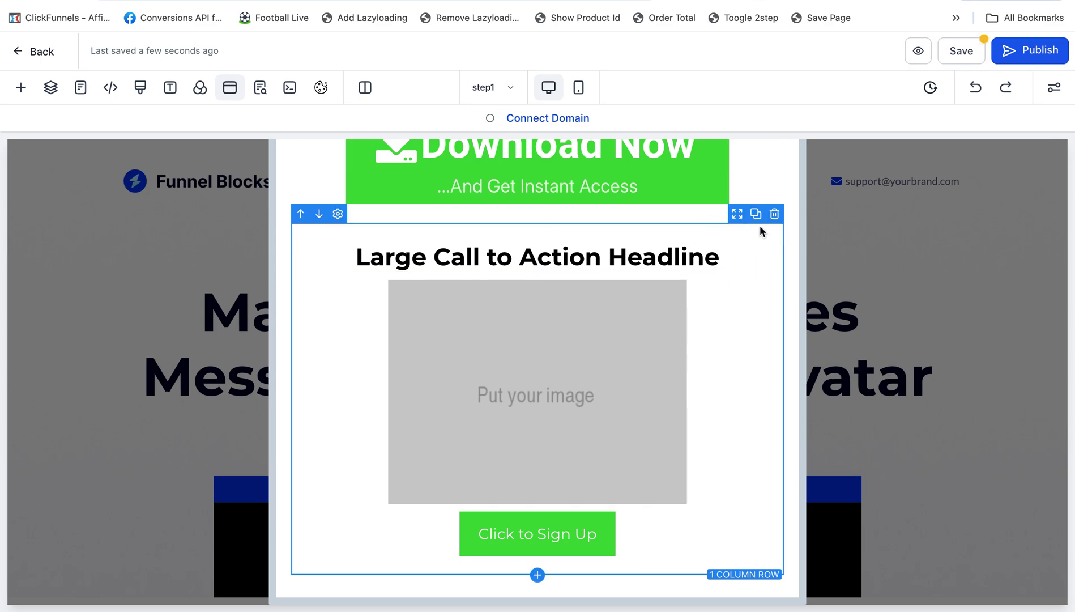
Step: Duplicate the new one-column row and change the copy's custom class to fc-multi-popup-2
click(756, 218)
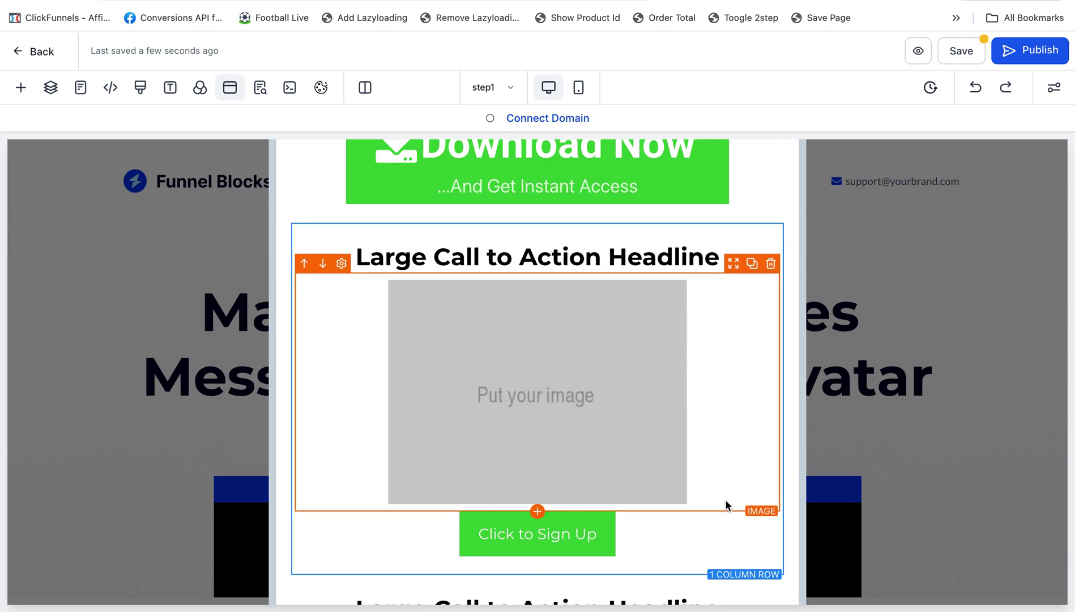
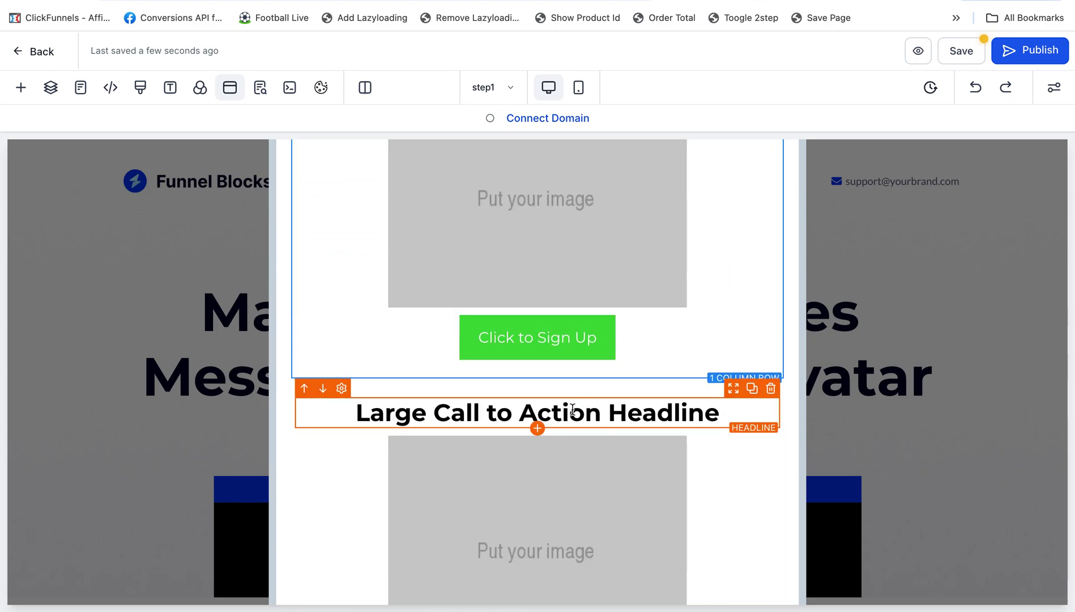
scroll(588, 520, down, 1)
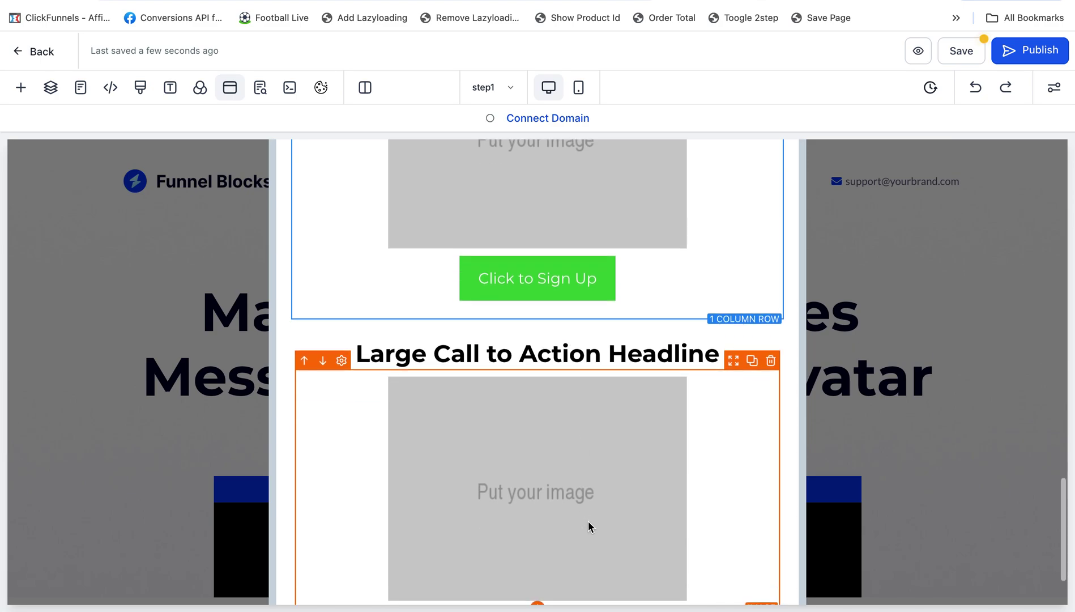
scroll(588, 520, down, 2)
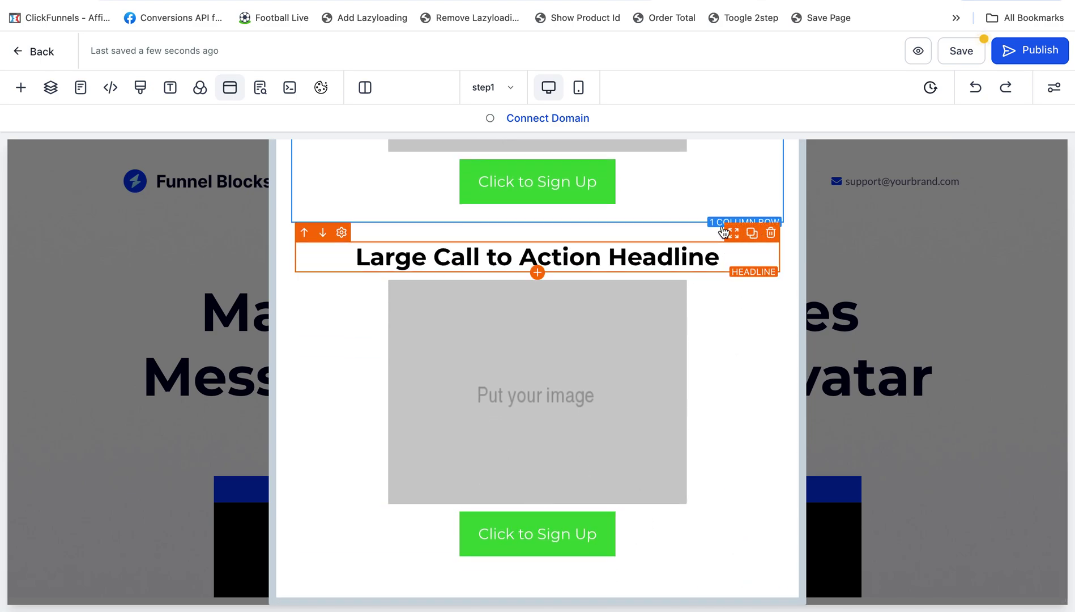
click(338, 217)
click(1025, 191)
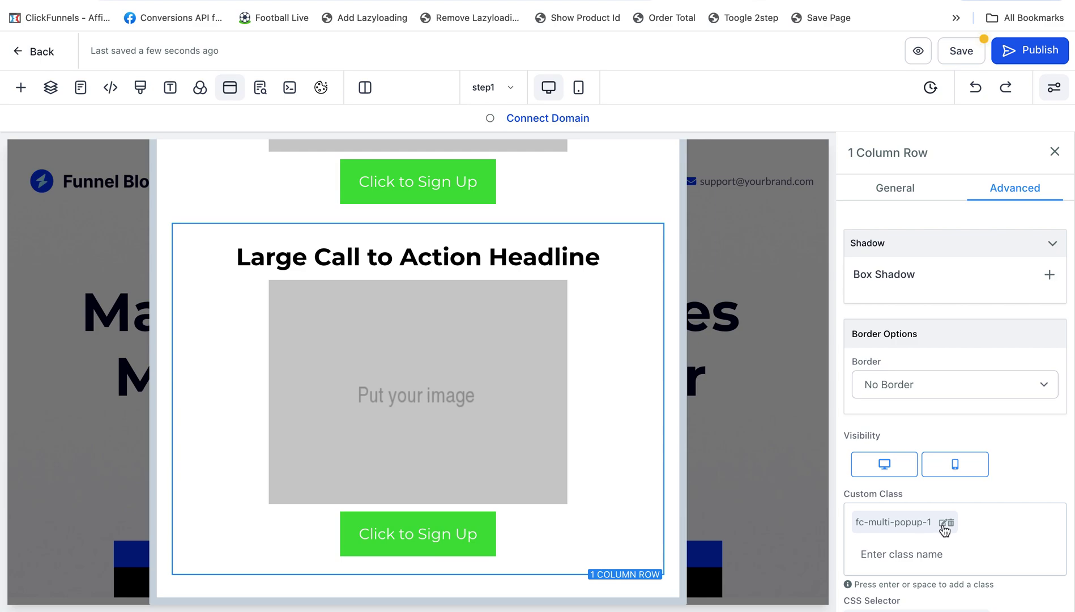
click(943, 523)
click(949, 555)
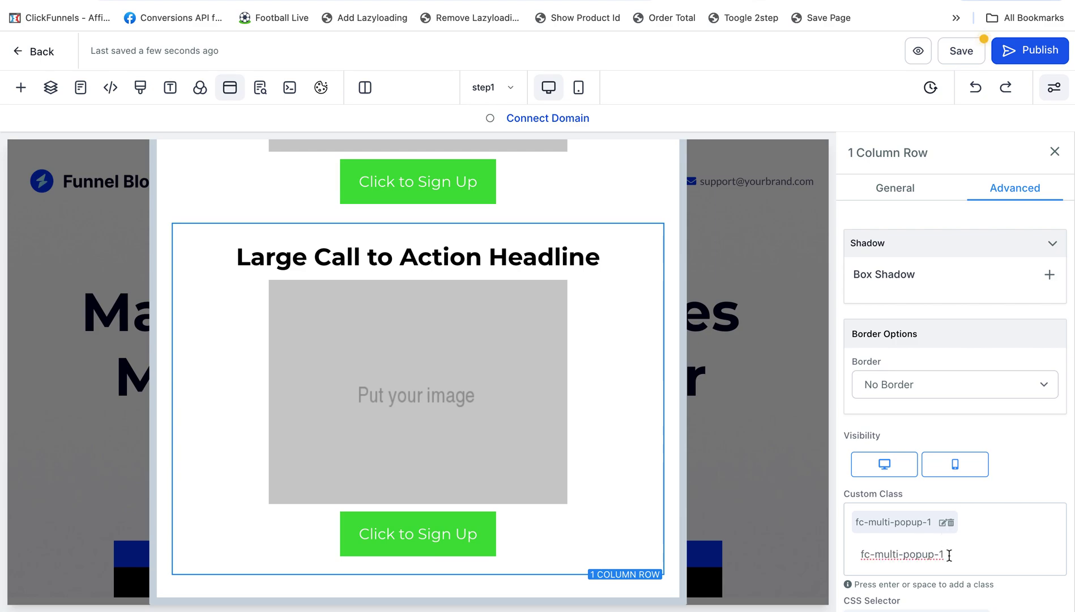
key(BackSpace)
text(2)
key(Return)
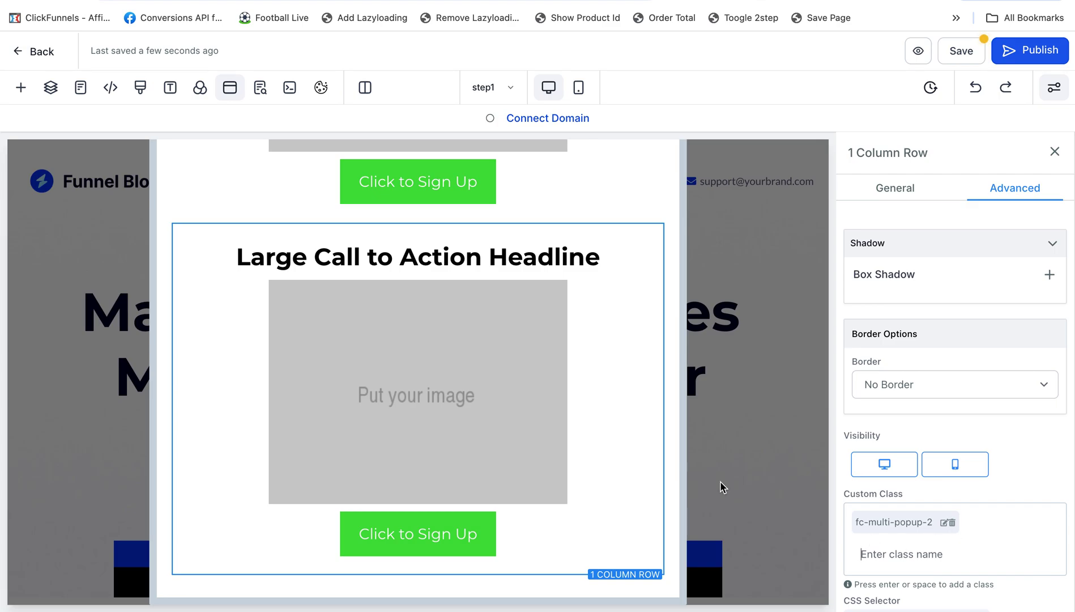
click(1055, 151)
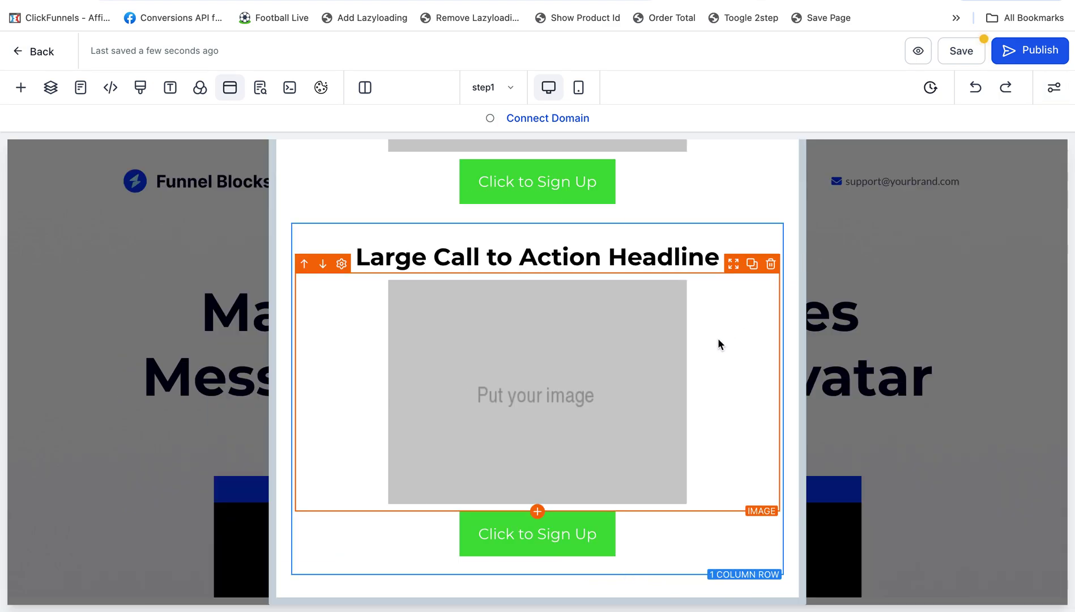
Step: Delete the duplicate placeholder rows with the Large Call to Action Headline beneath the Popup - 3 row
scroll(717, 338, up, 5)
scroll(717, 344, up, 15)
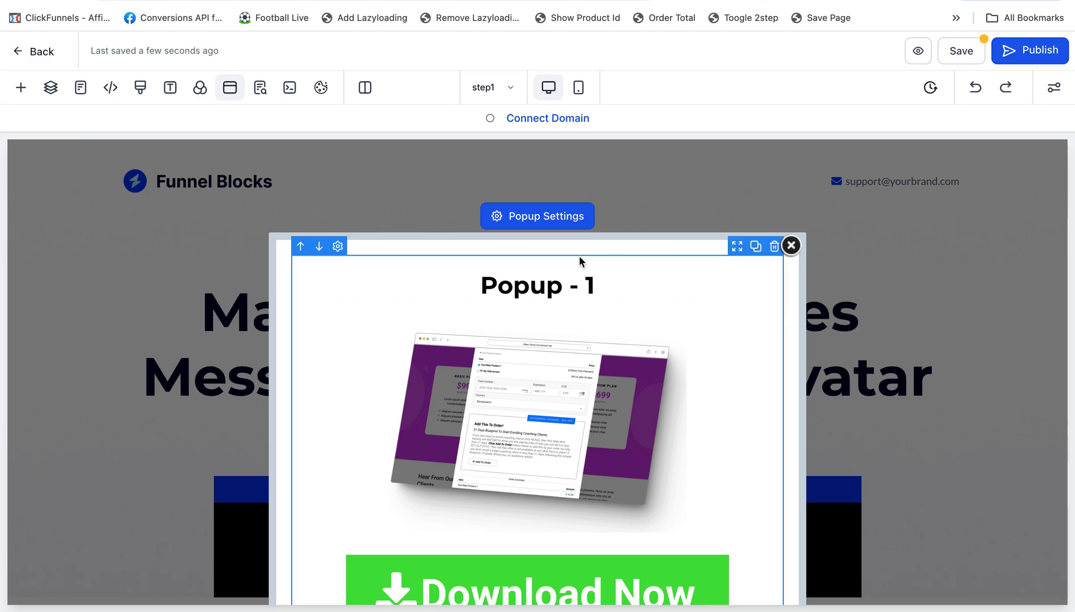
scroll(579, 256, down, 4)
scroll(568, 452, down, 5)
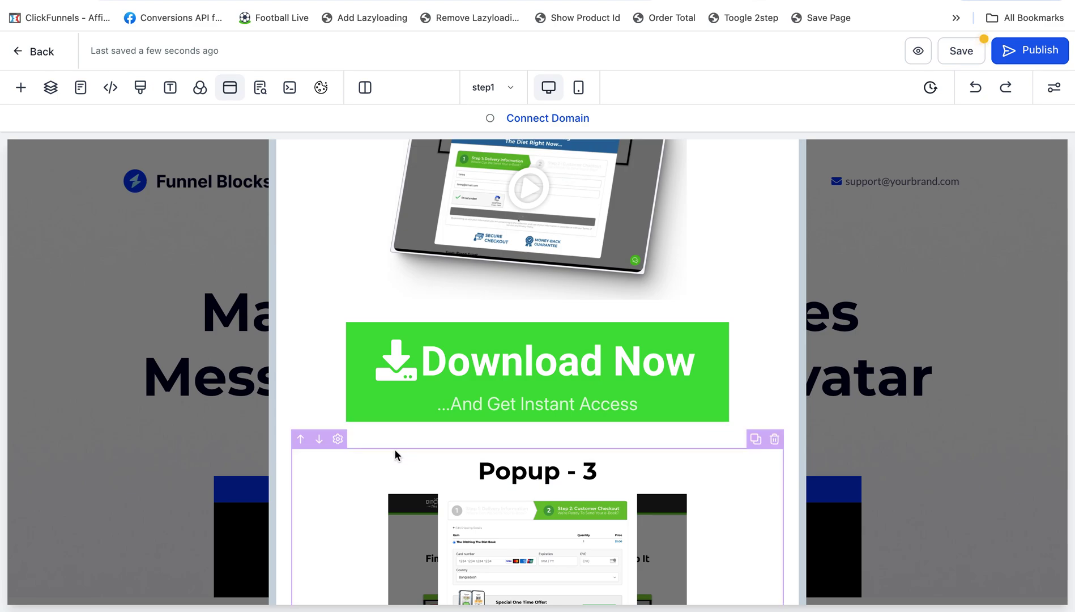
scroll(395, 453, down, 3)
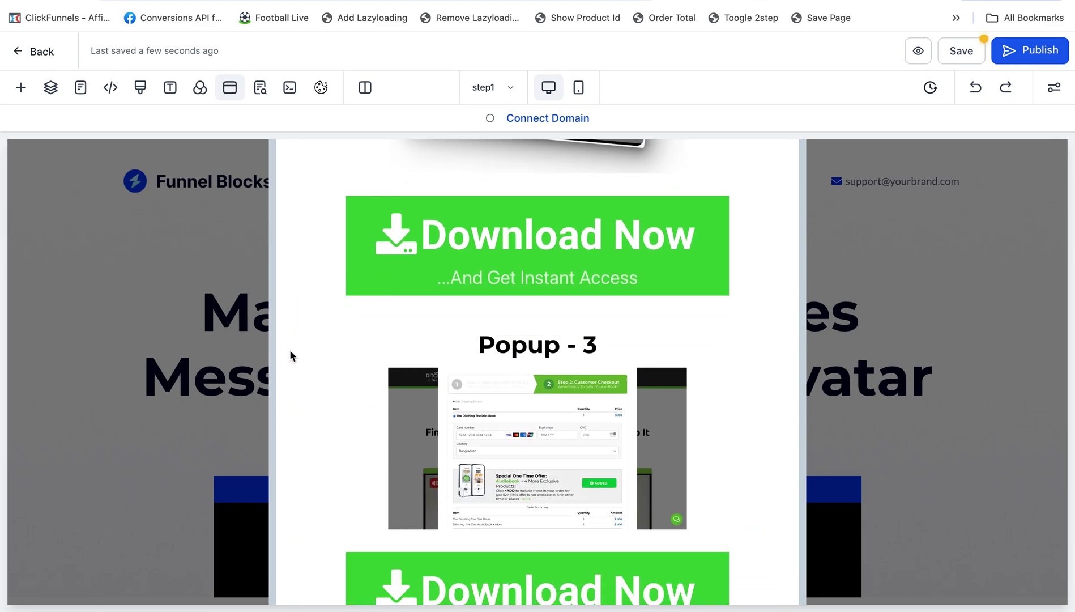
scroll(290, 352, down, 6)
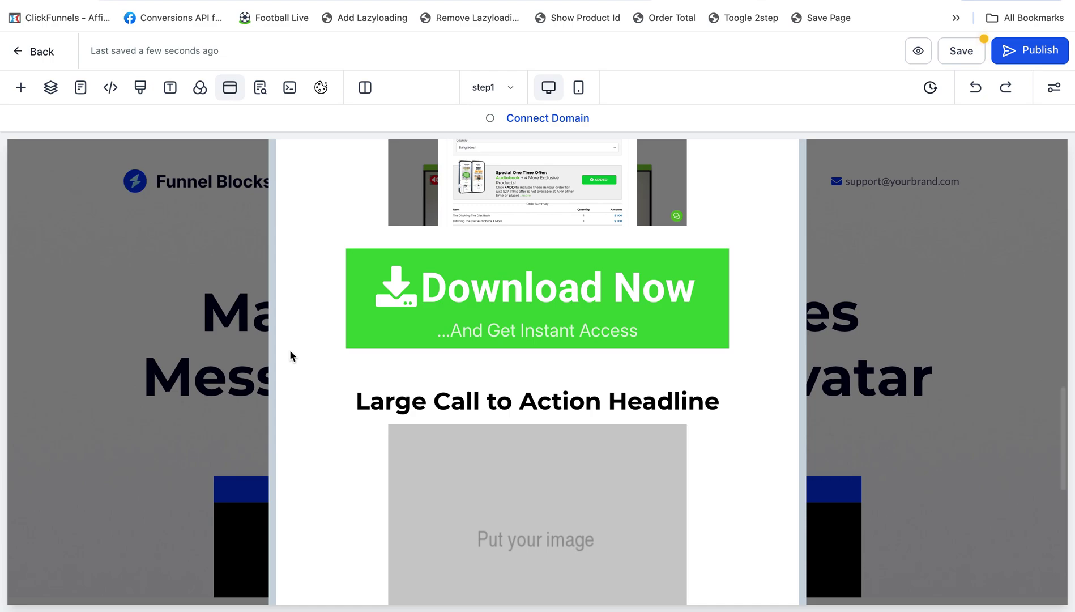
scroll(714, 448, down, 2)
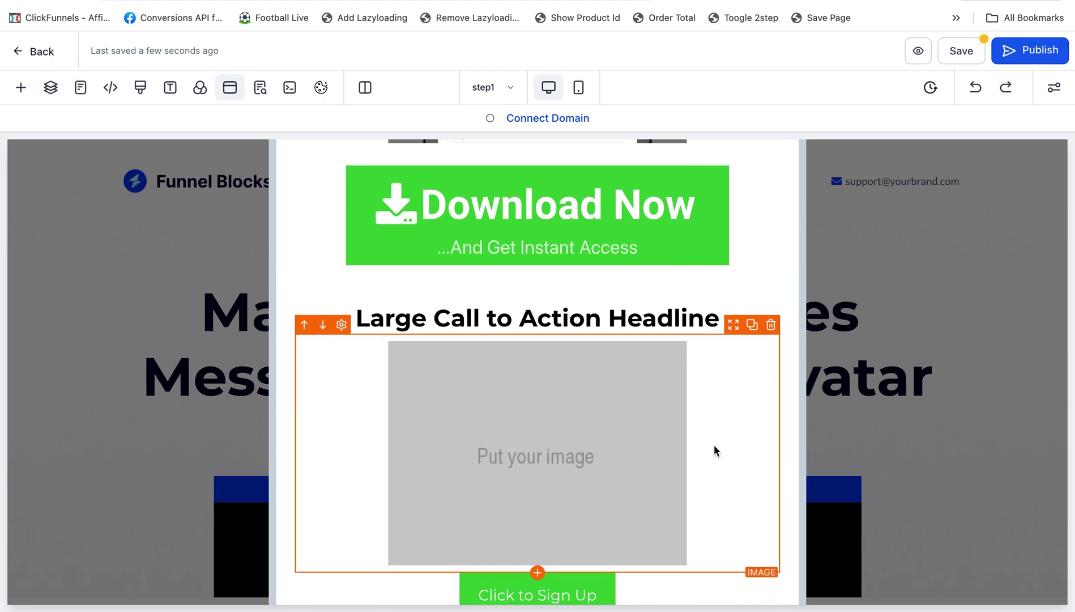
scroll(713, 446, down, 1)
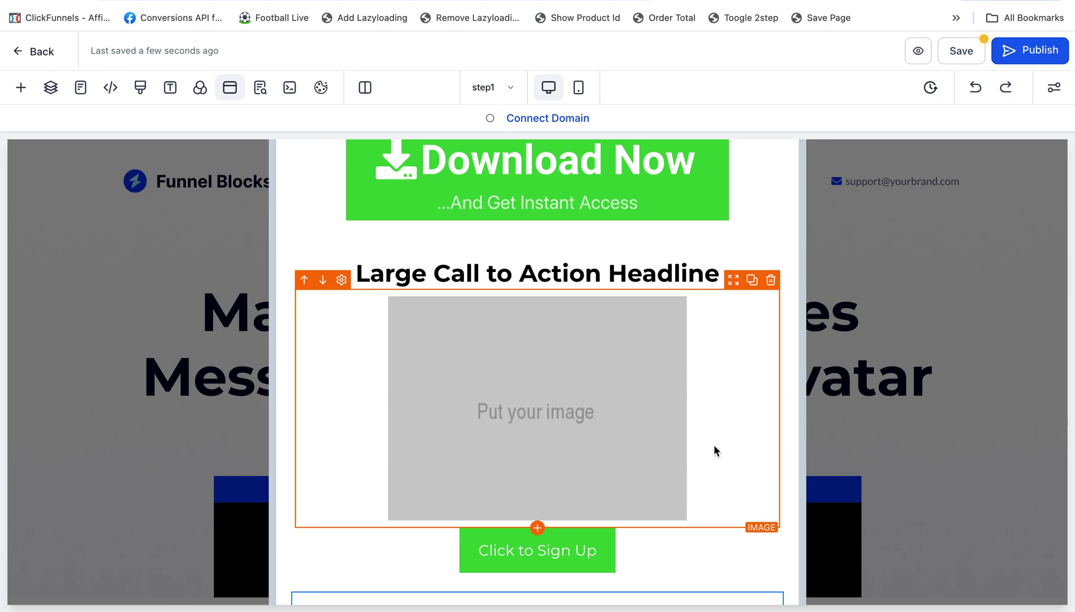
scroll(770, 446, down, 1)
scroll(689, 449, up, 3)
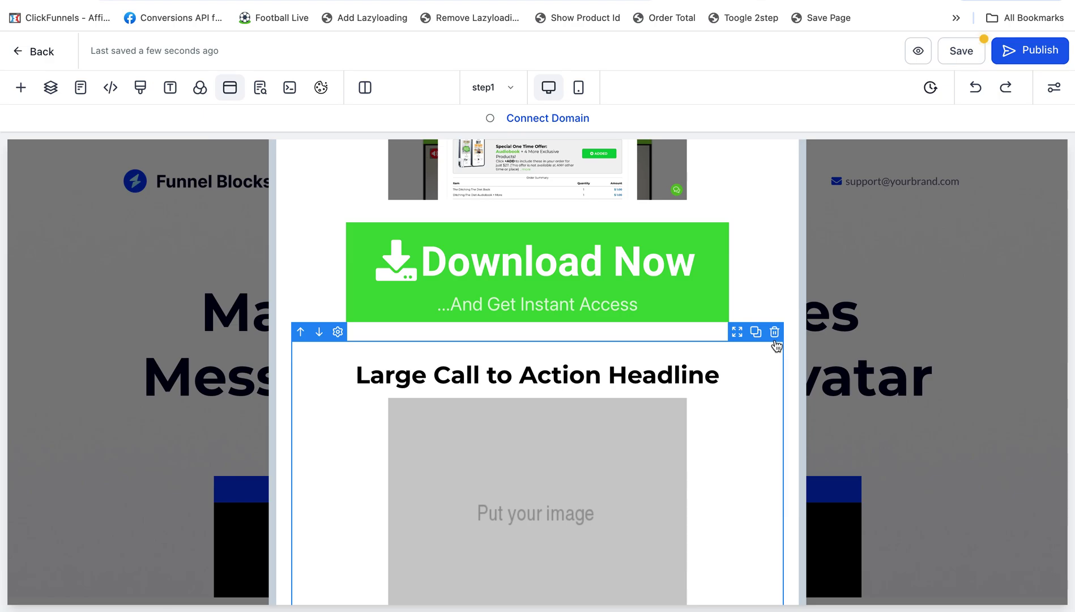
click(774, 335)
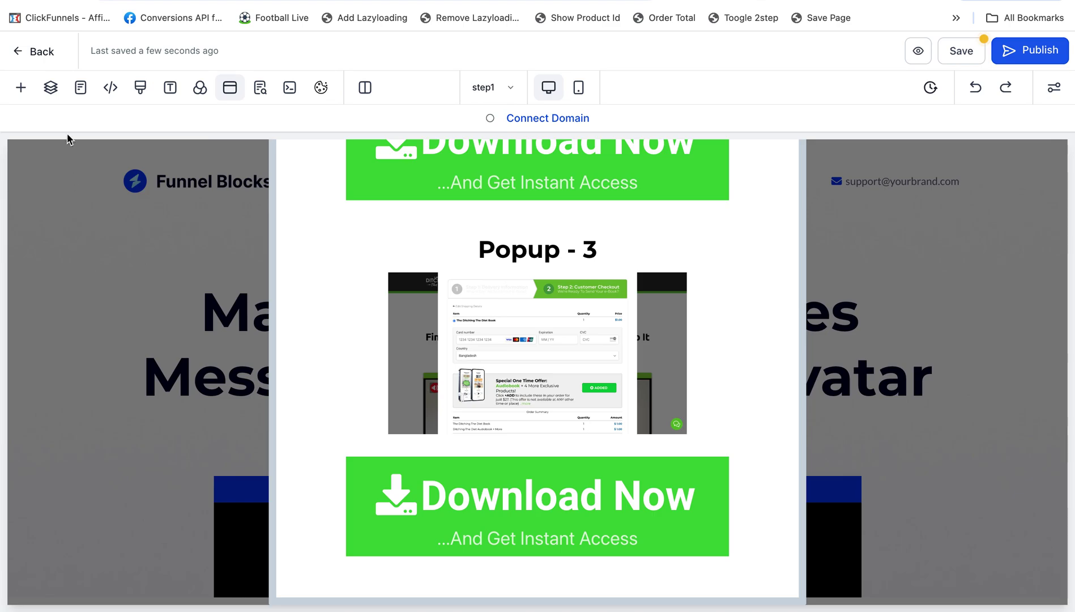
Step: Hide the popup's second one-column row in the page's layer structure
click(53, 91)
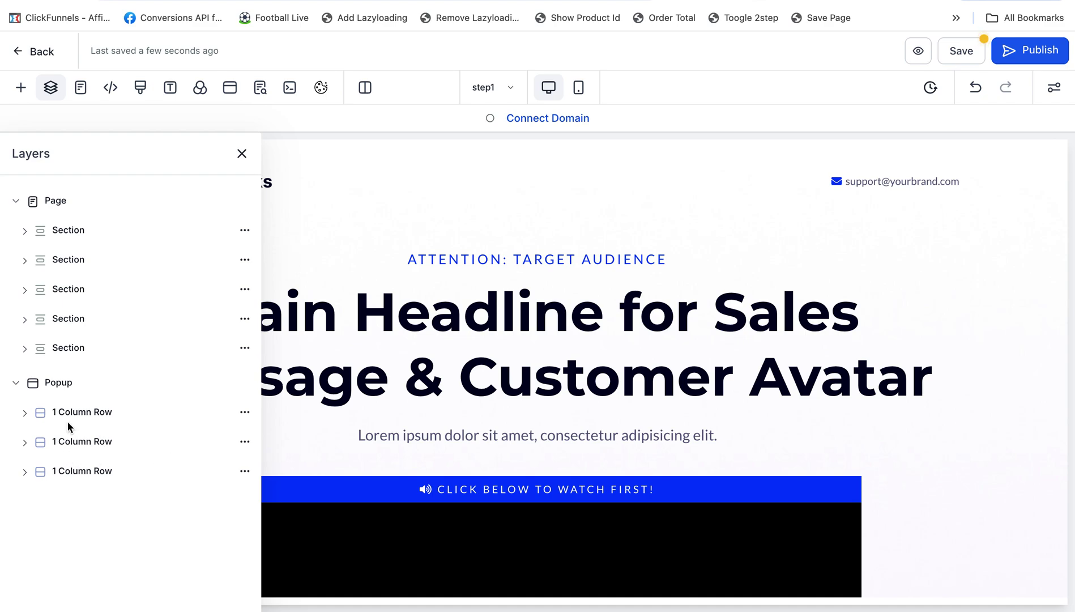
click(244, 442)
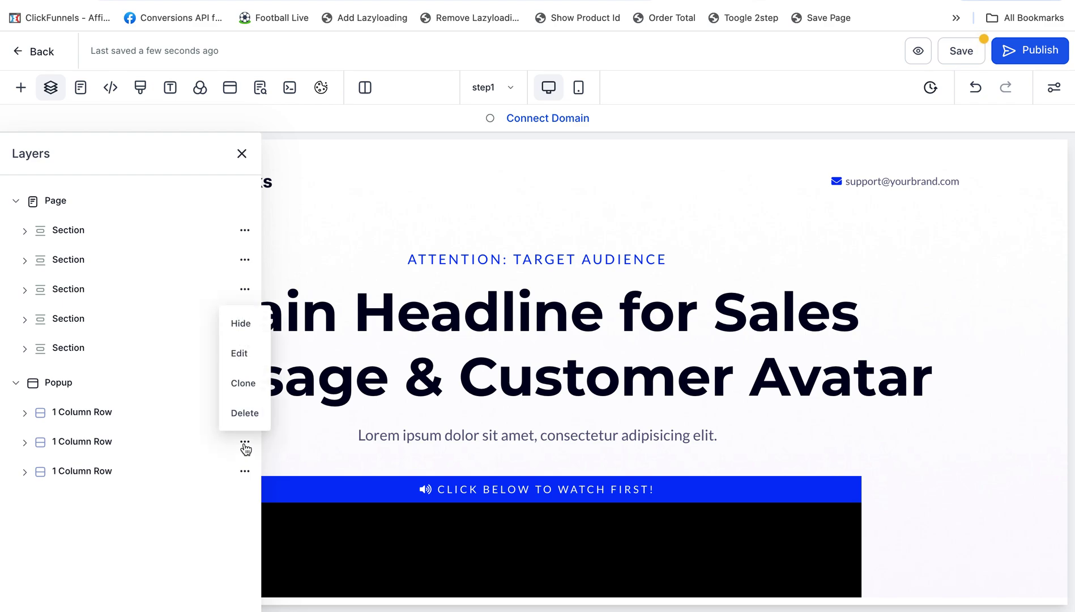
click(247, 325)
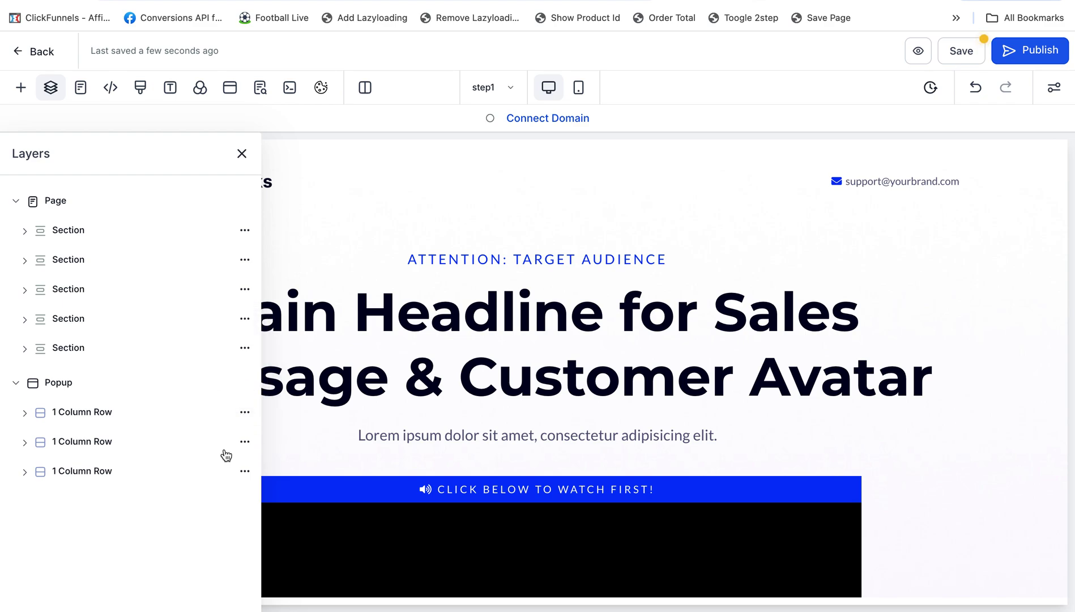
click(55, 385)
click(244, 443)
click(243, 338)
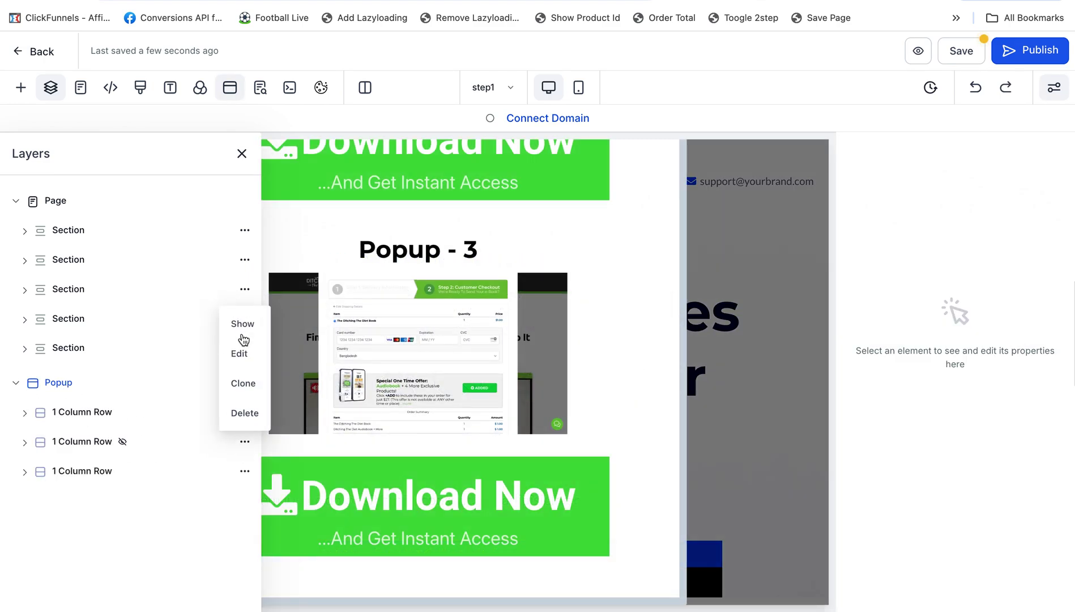
Step: Hide the popup's third one-column row, then close the layer list, the popup and the remaining element settings
click(244, 471)
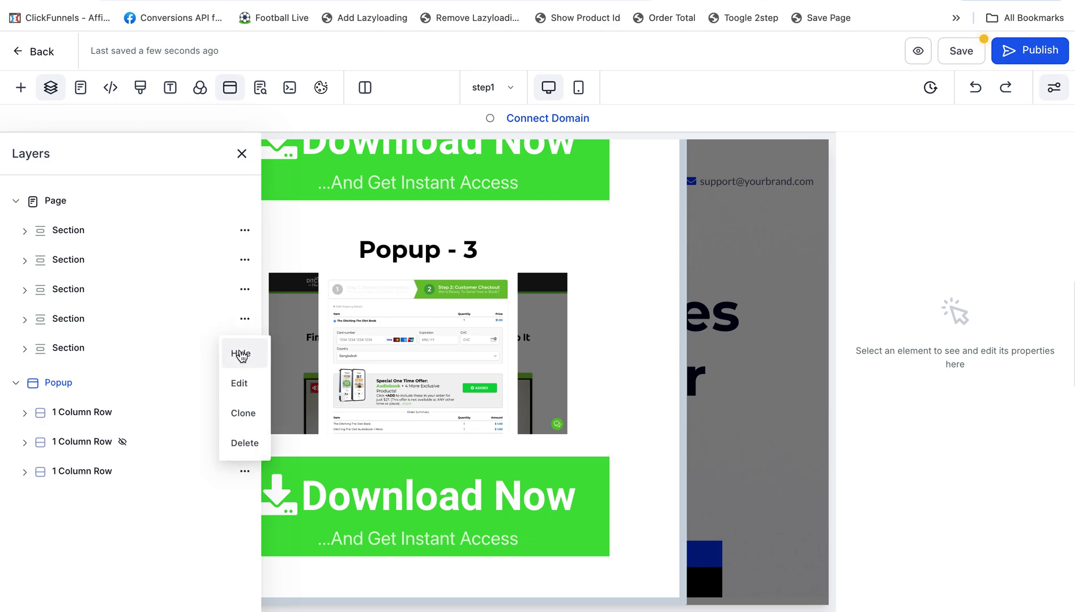
click(238, 354)
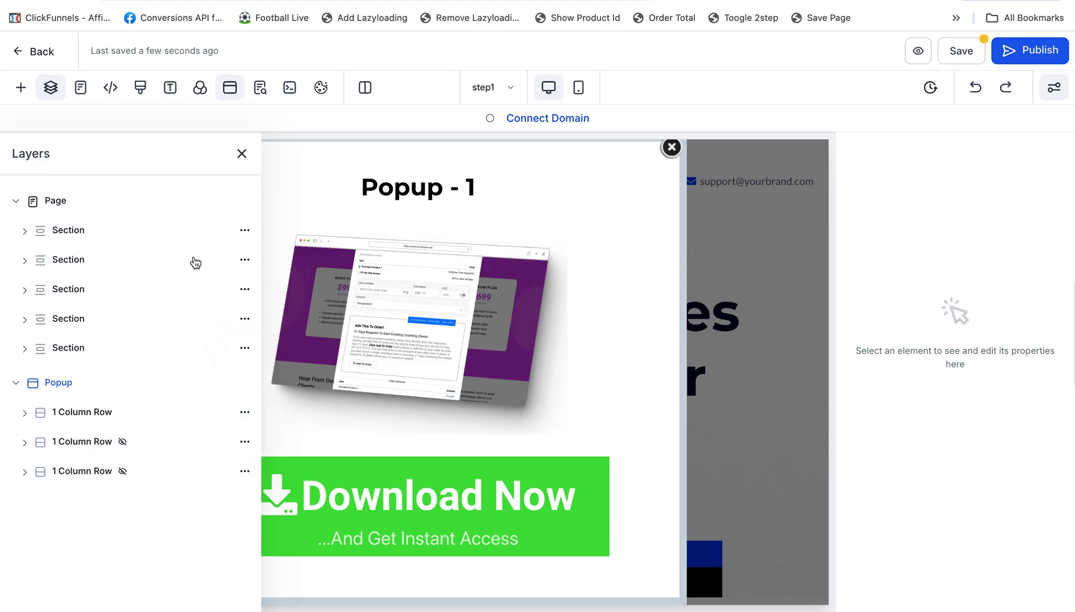
click(243, 154)
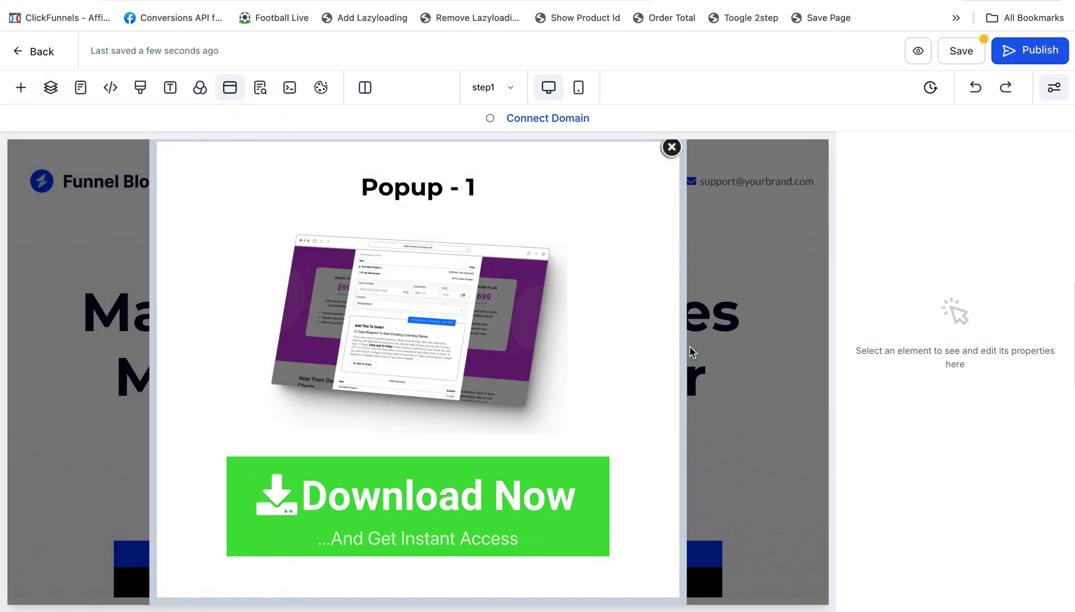
click(671, 147)
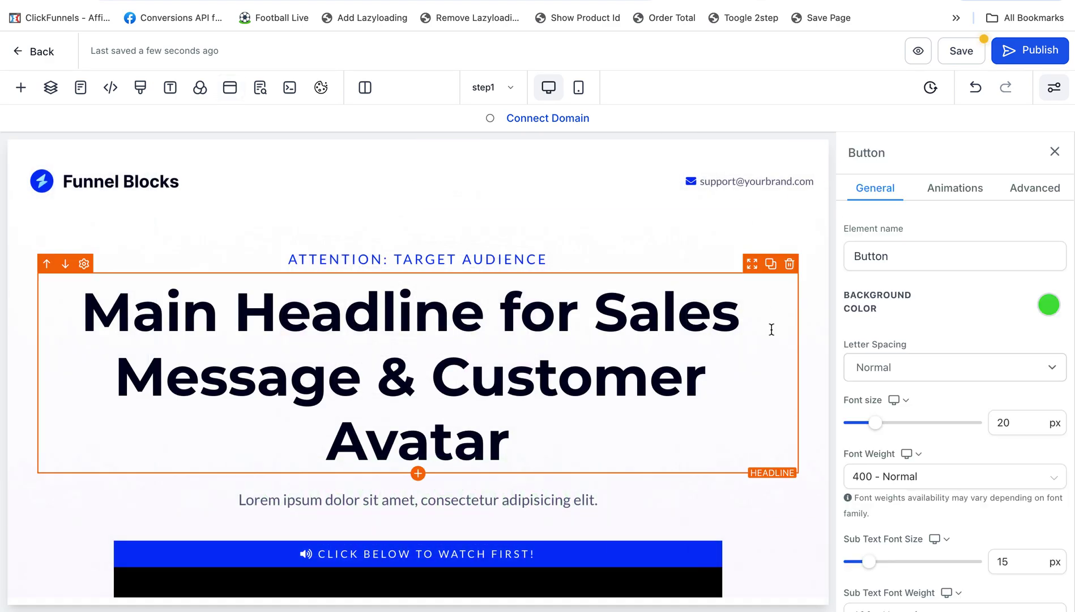
click(1055, 151)
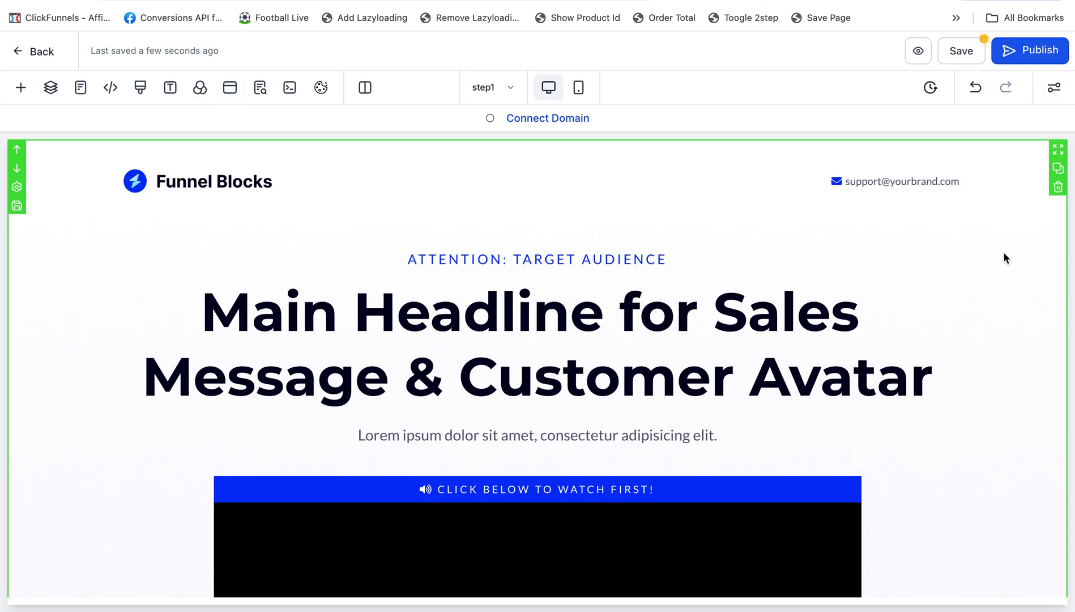
Step: Open the popup's settings, examine its Show popup on option, and close the popup
scroll(991, 416, down, 5)
scroll(991, 415, down, 3)
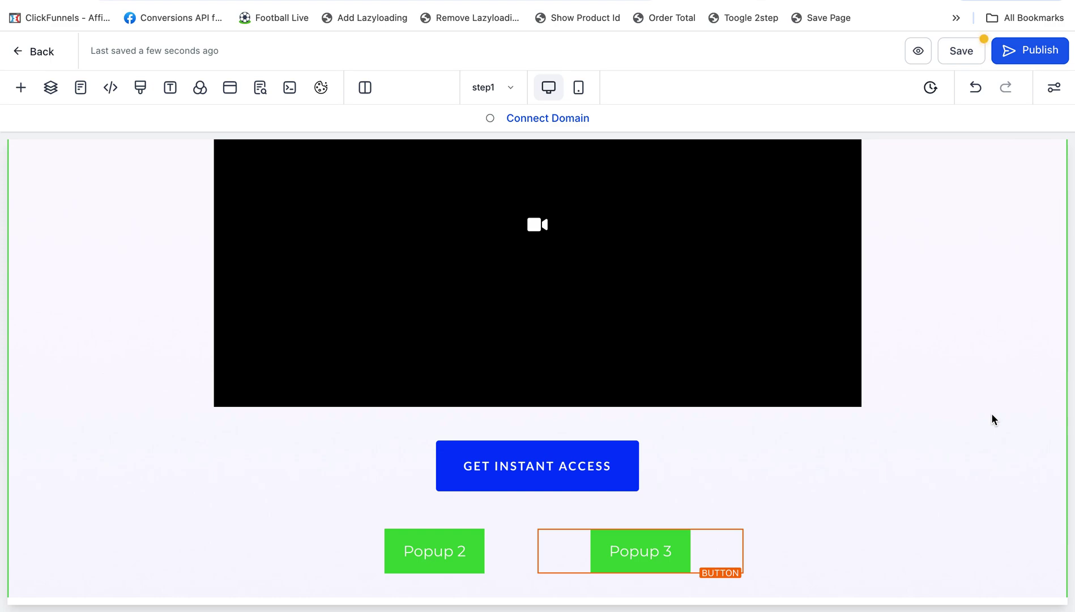
scroll(991, 419, down, 3)
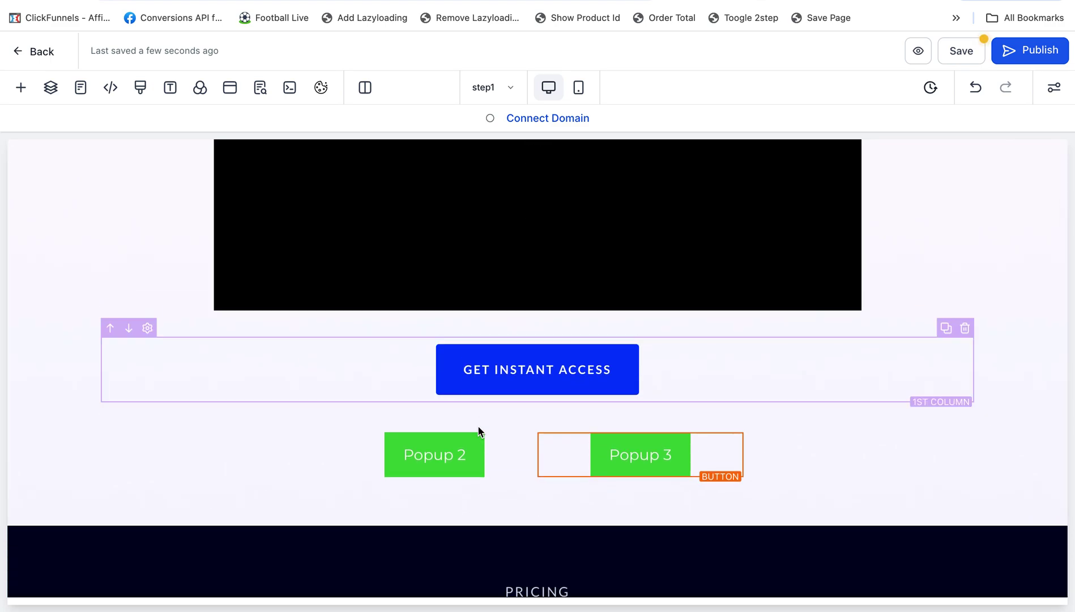
click(229, 95)
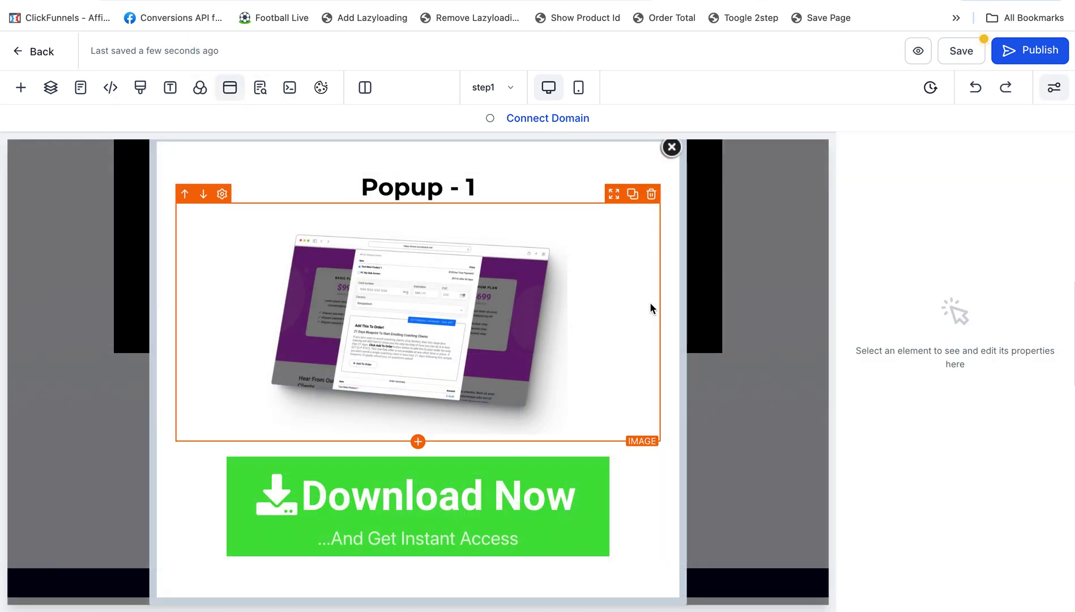
scroll(473, 245, up, 3)
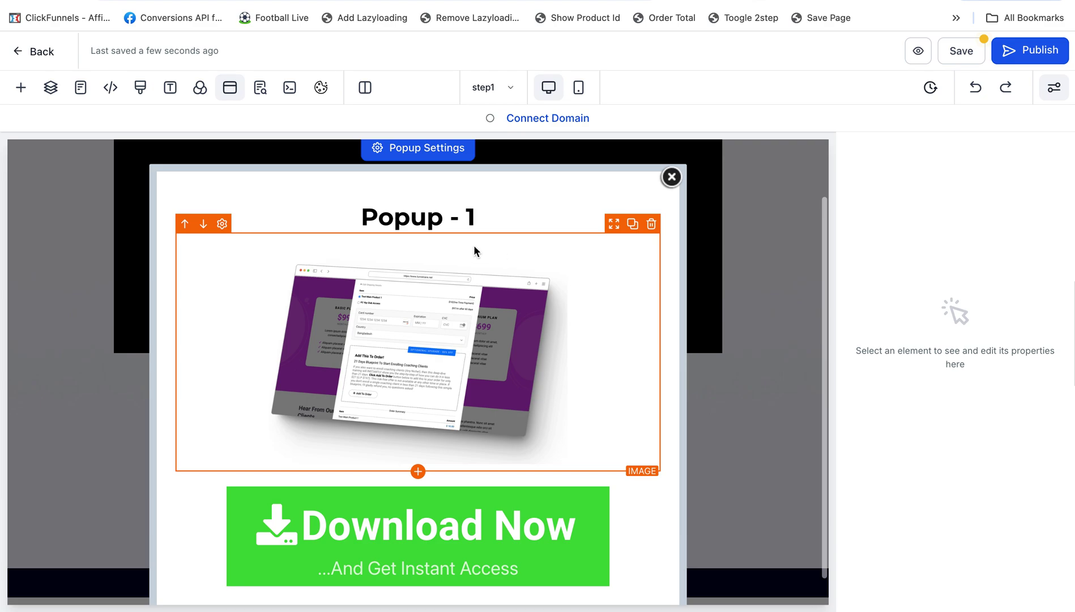
click(405, 216)
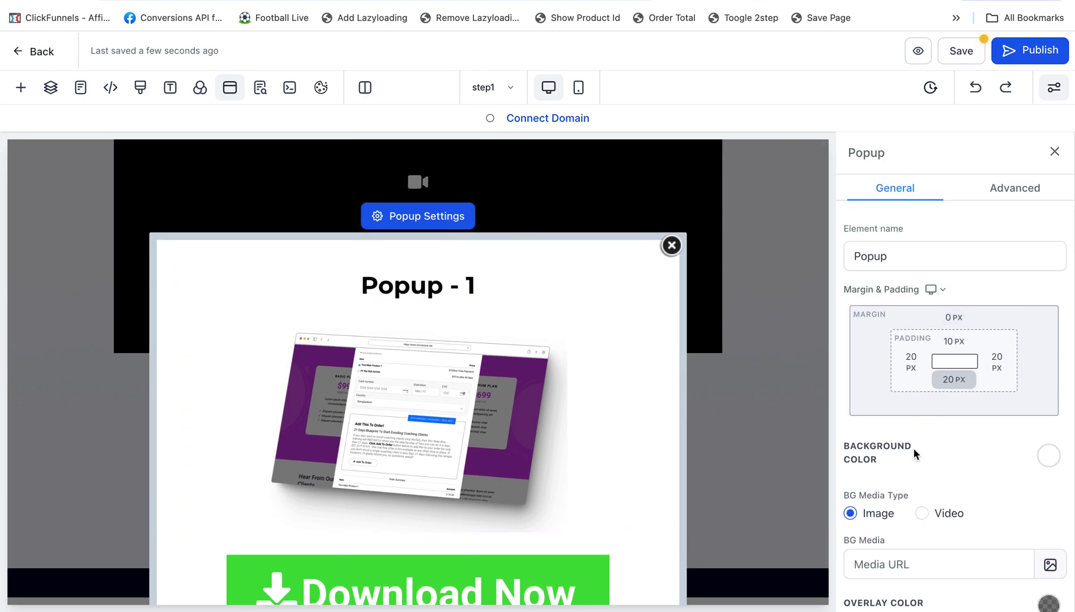
scroll(844, 449, down, 4)
click(914, 568)
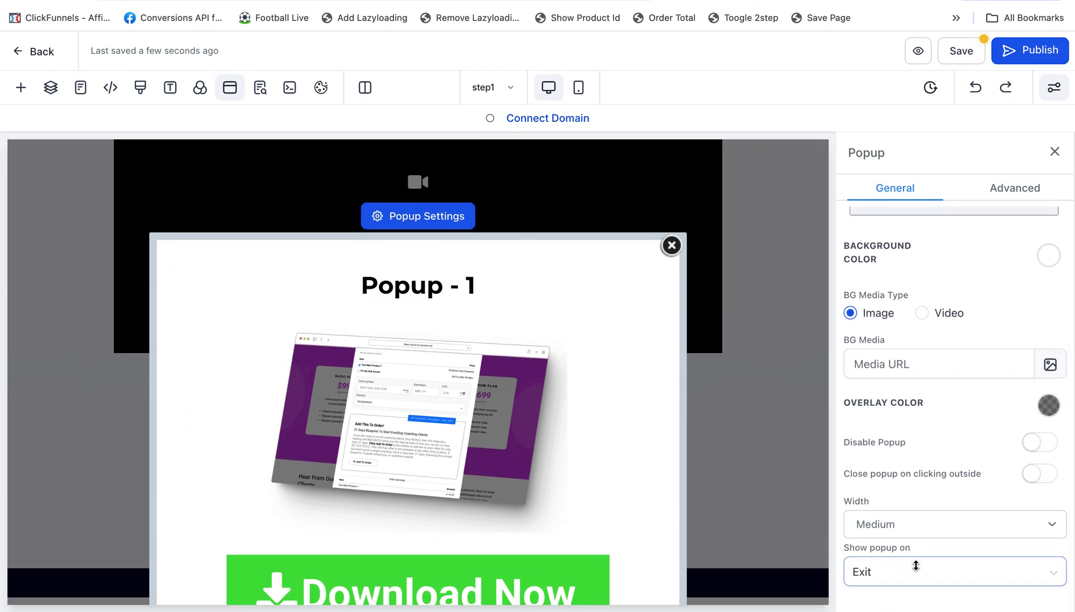
click(1055, 152)
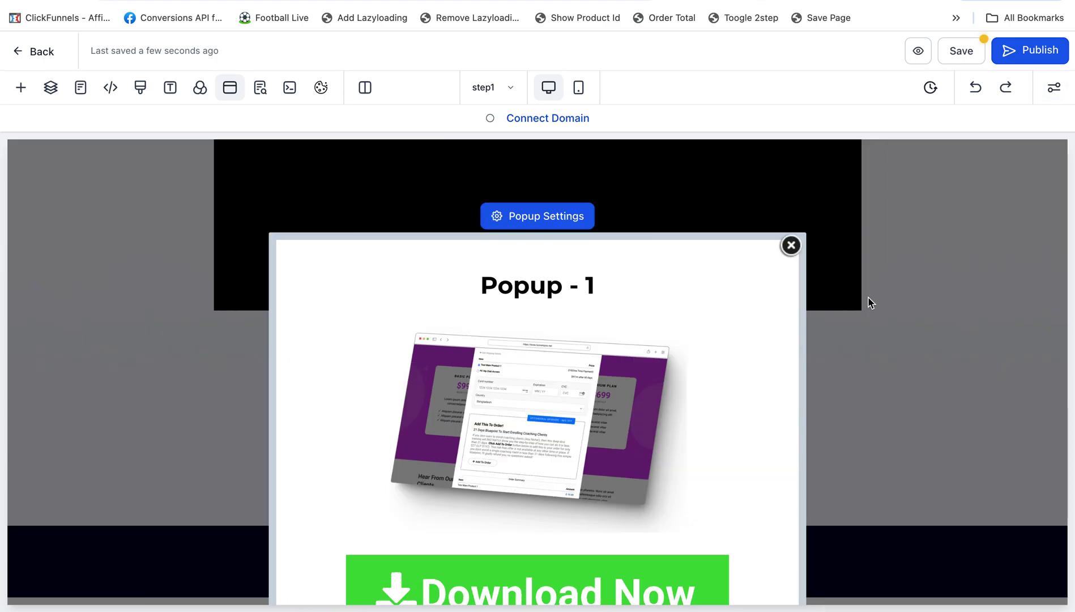
click(791, 245)
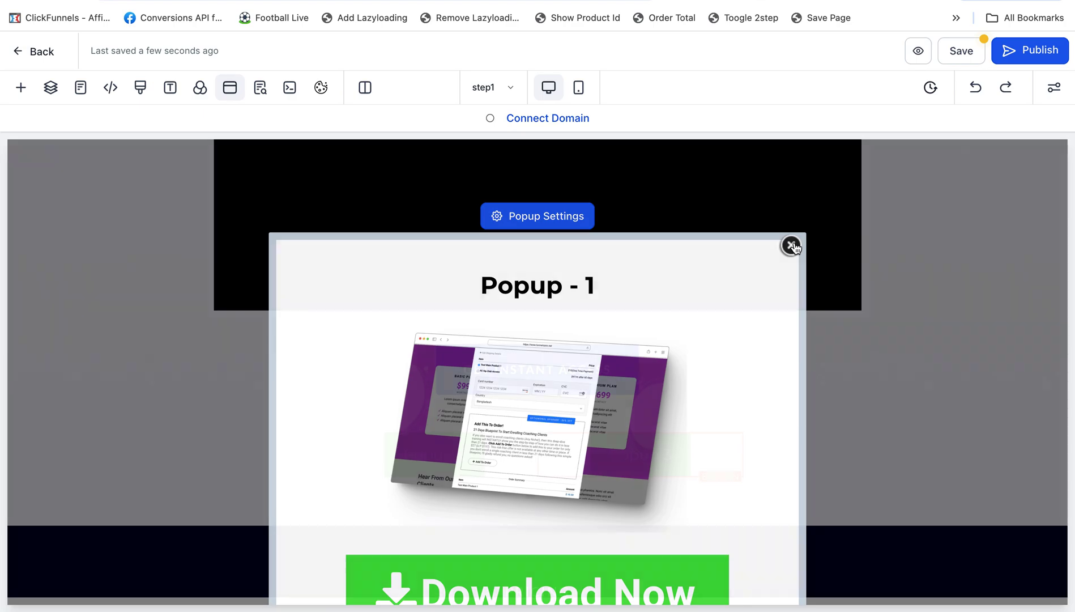
Step: Examine the custom class of the GET INSTANT ACCESS button in its advanced settings
scroll(948, 470, down, 3)
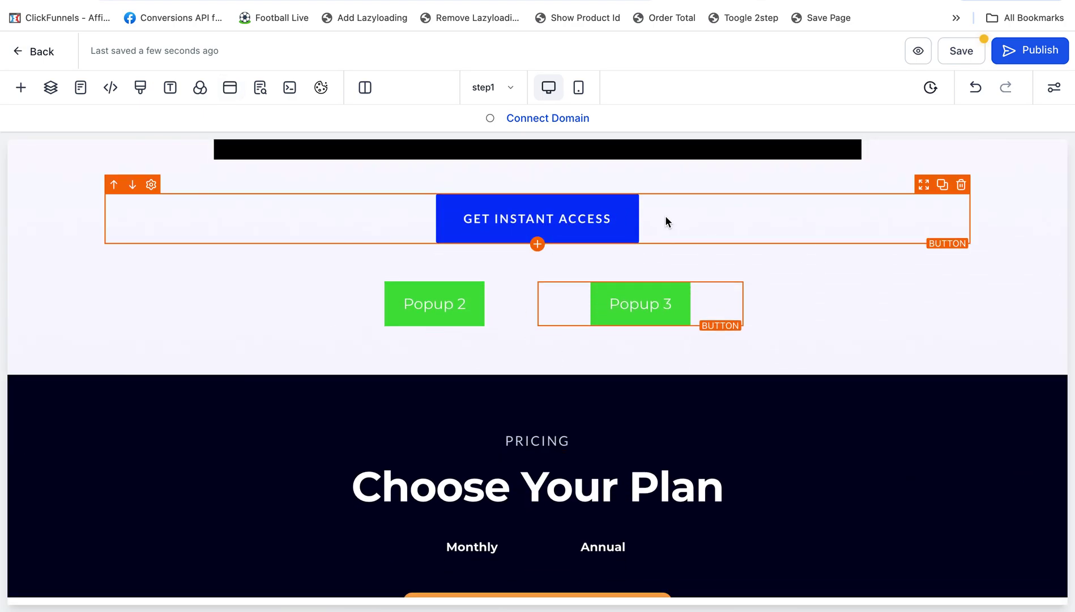
click(714, 217)
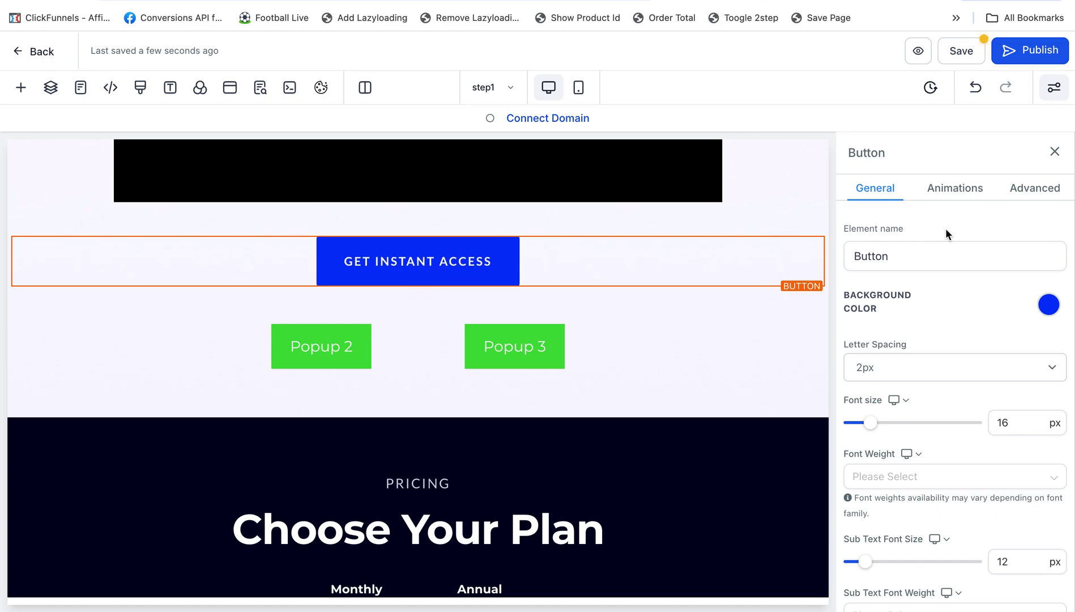
click(1046, 193)
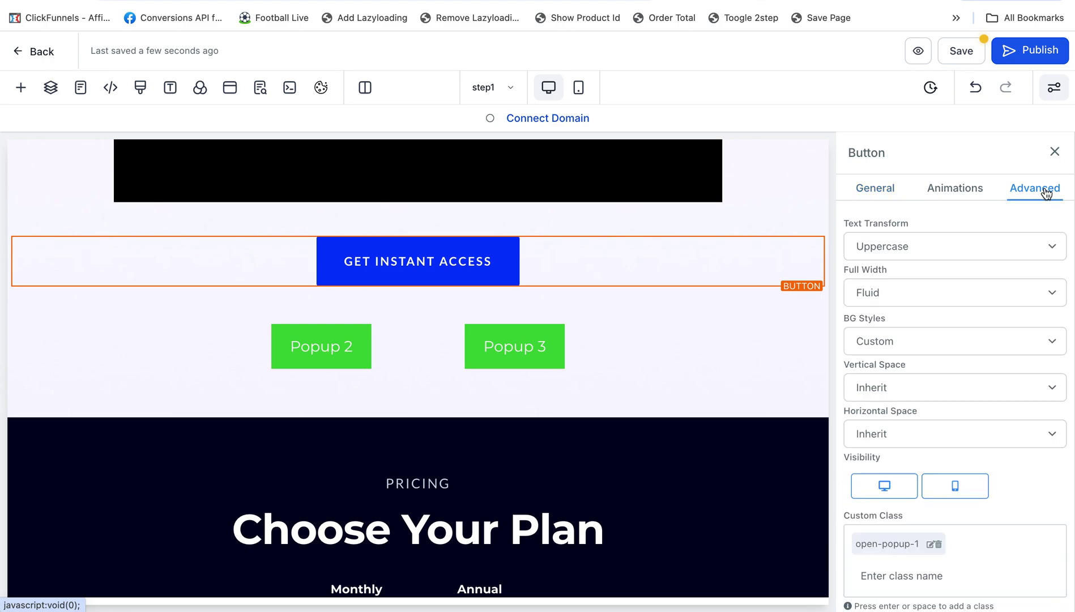
scroll(981, 365, down, 3)
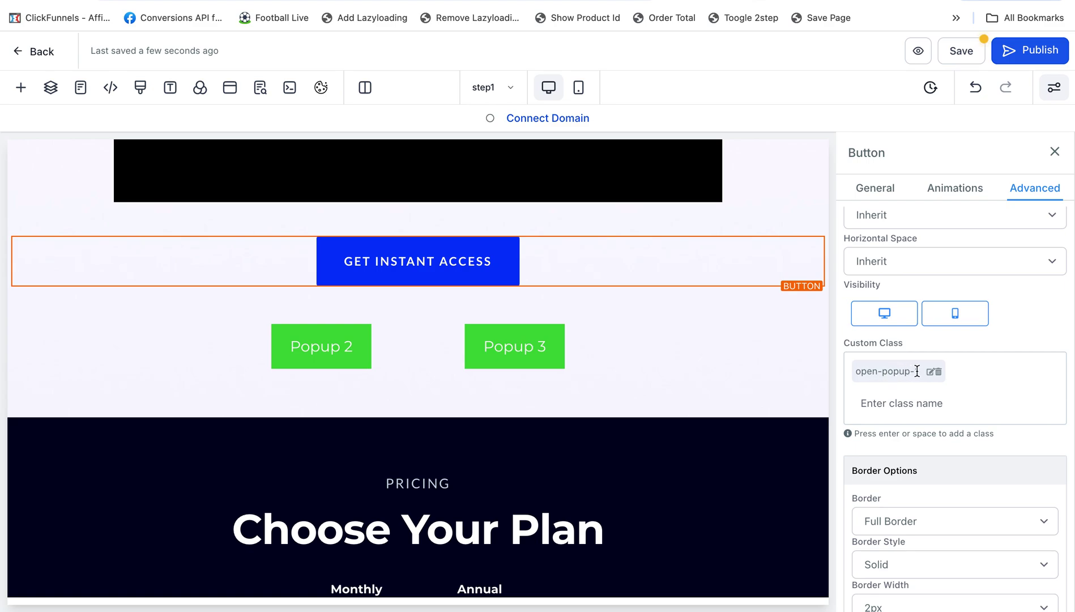
text(open-popup)
key(BackSpace)
key(BackSpace)
key(BackSpace)
key(BackSpace)
key(BackSpace)
key(BackSpace)
key(BackSpace)
key(BackSpace)
key(BackSpace)
key(BackSpace)
key(BackSpace)
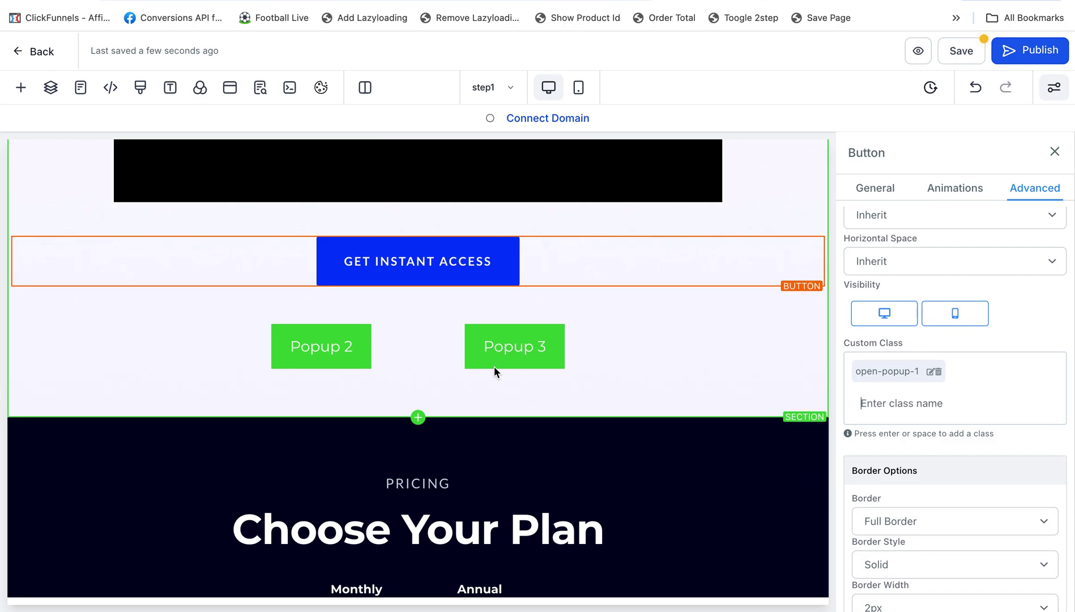
Step: Check the custom classes of the Popup 2 and Popup 3 buttons in their advanced settings
click(291, 341)
click(1045, 192)
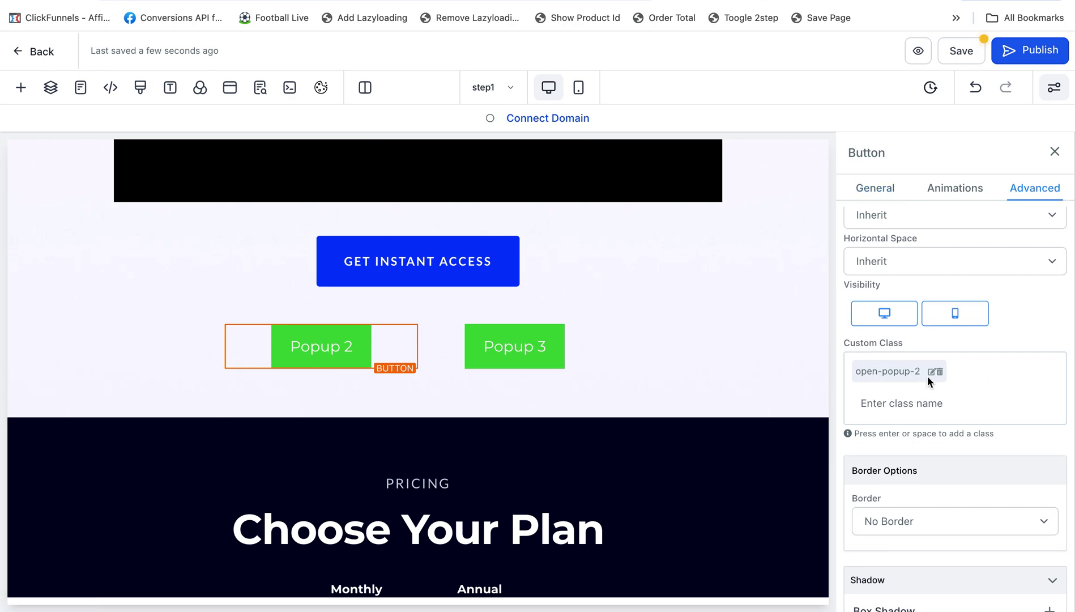
click(1054, 152)
click(656, 311)
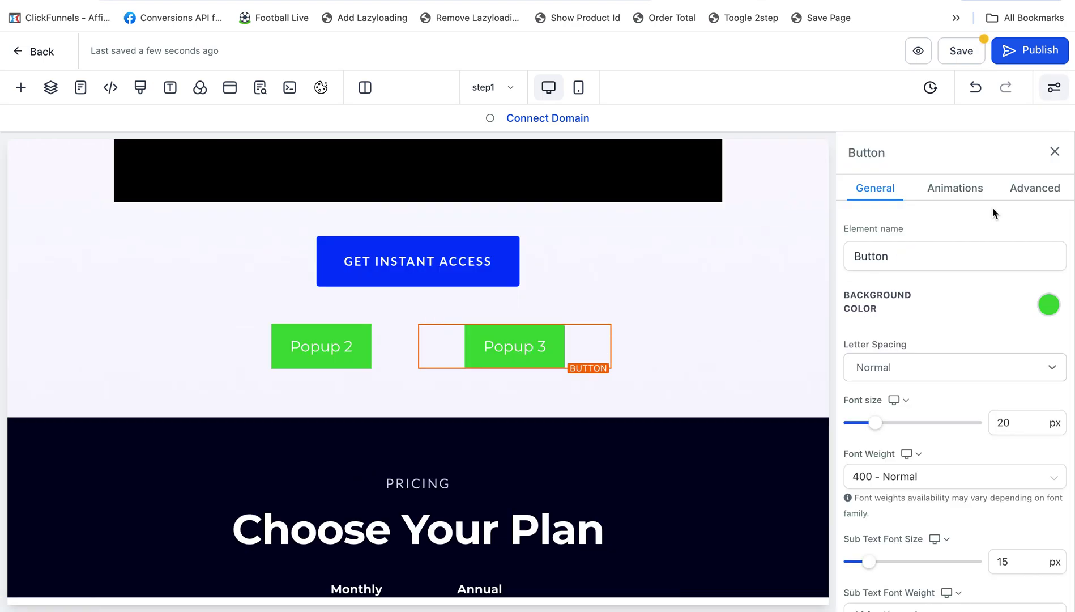
click(1036, 192)
scroll(937, 440, down, 3)
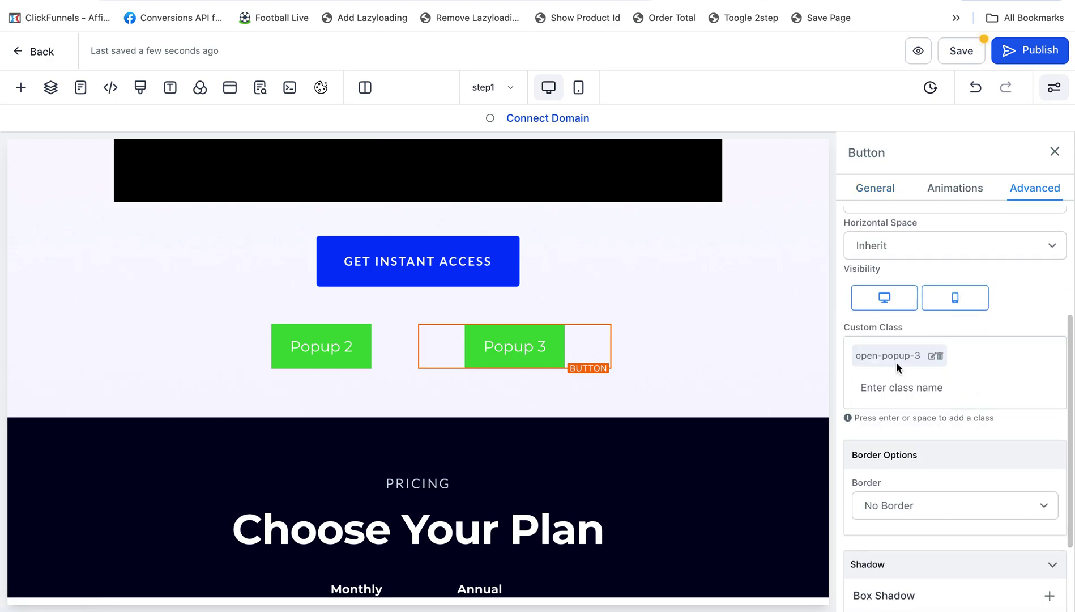
click(1055, 152)
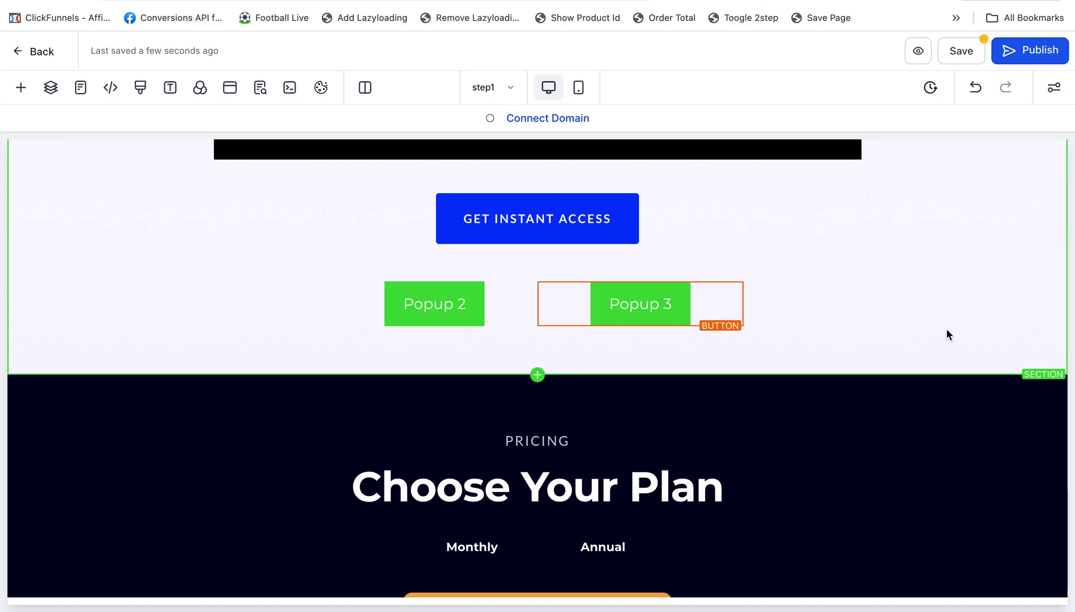
Step: Look at the footer script on the HighLevel Multi Popup page of the code library, then return to the page editor
click(280, 1)
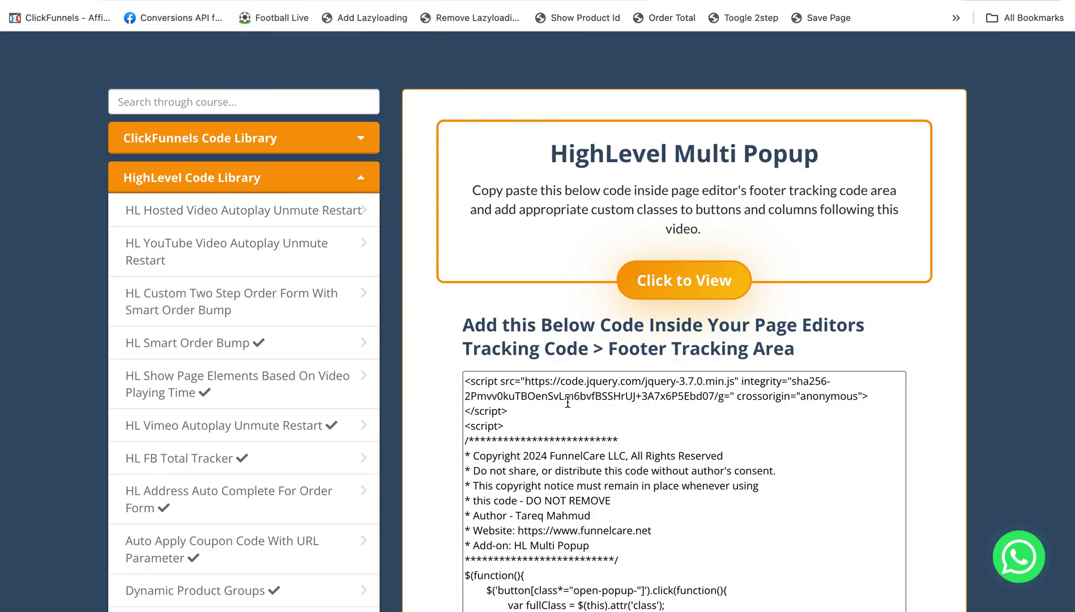
click(574, 482)
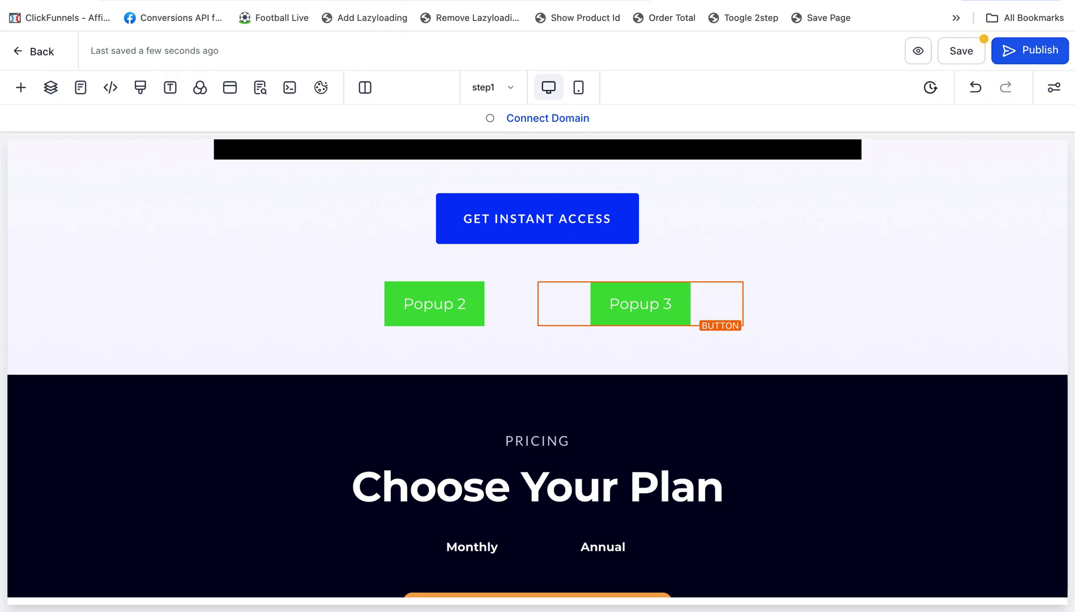
click(142, 1)
Step: Examine the page's footer tracking code and close it without saving
click(110, 88)
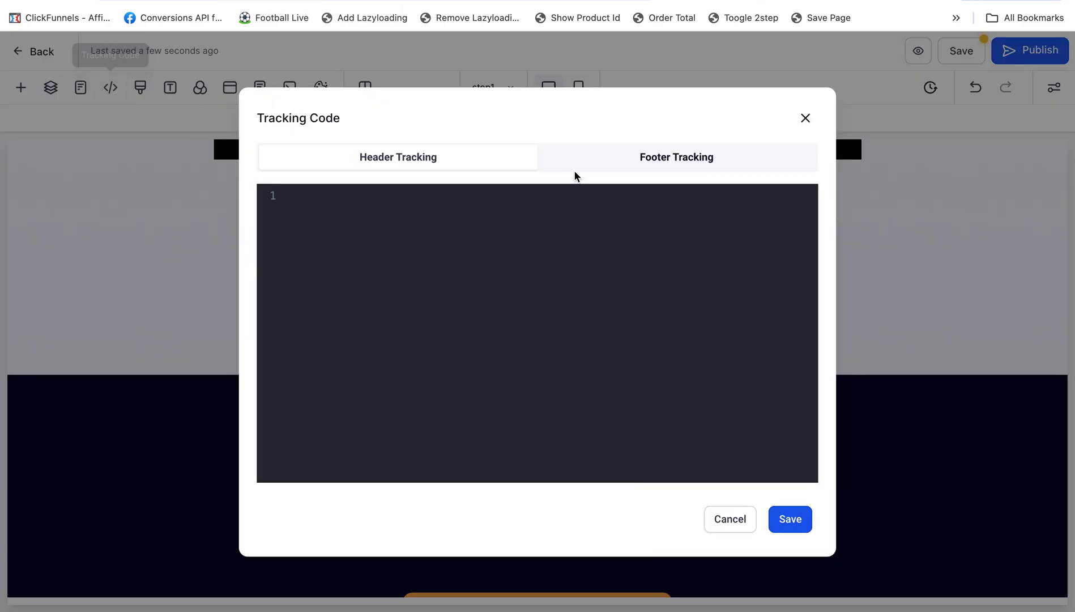
click(684, 167)
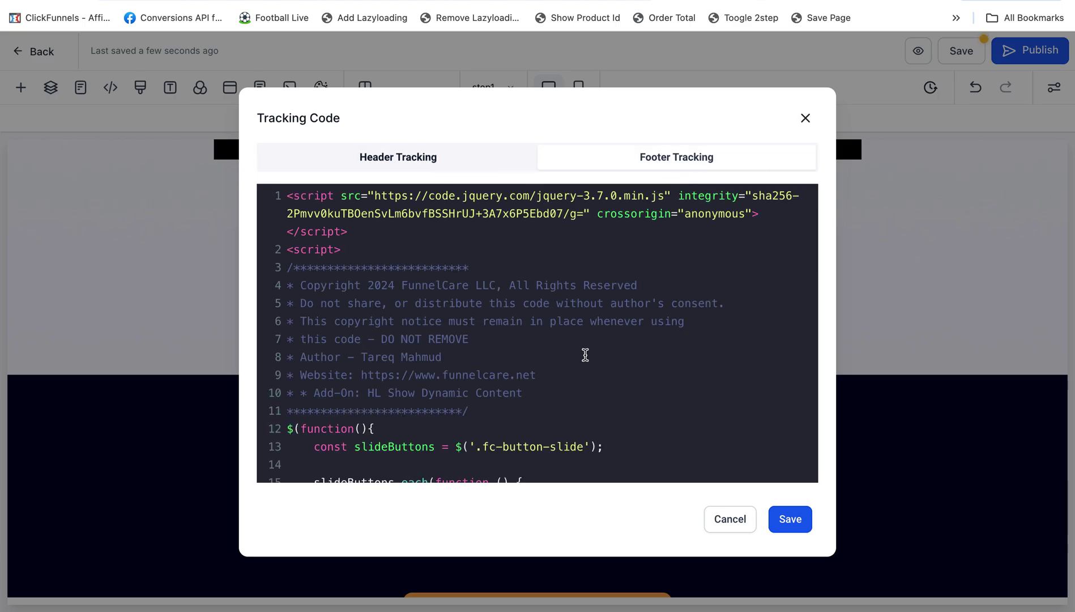
click(805, 119)
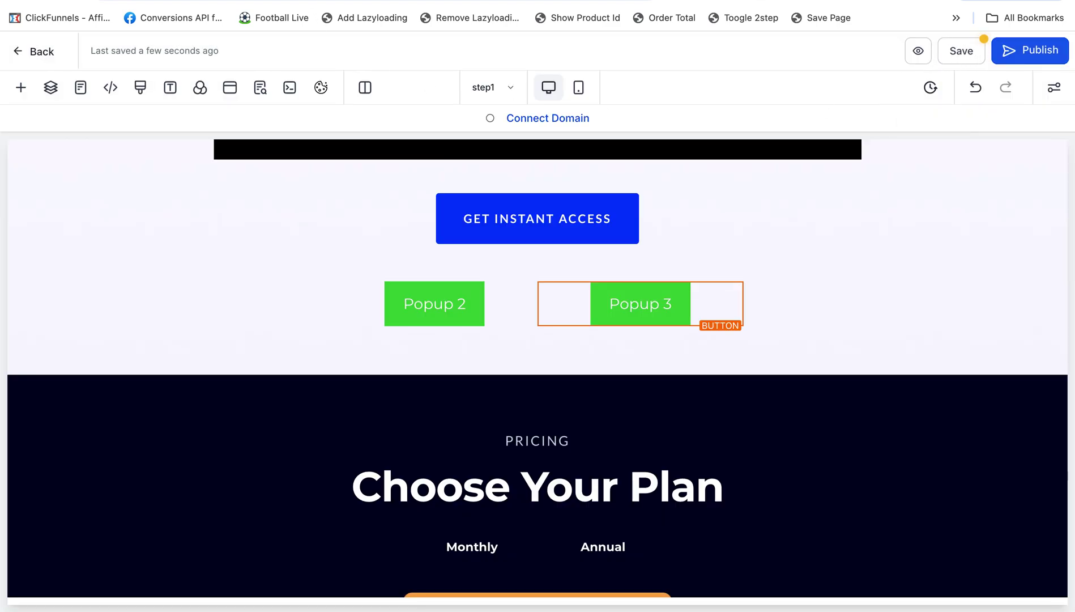